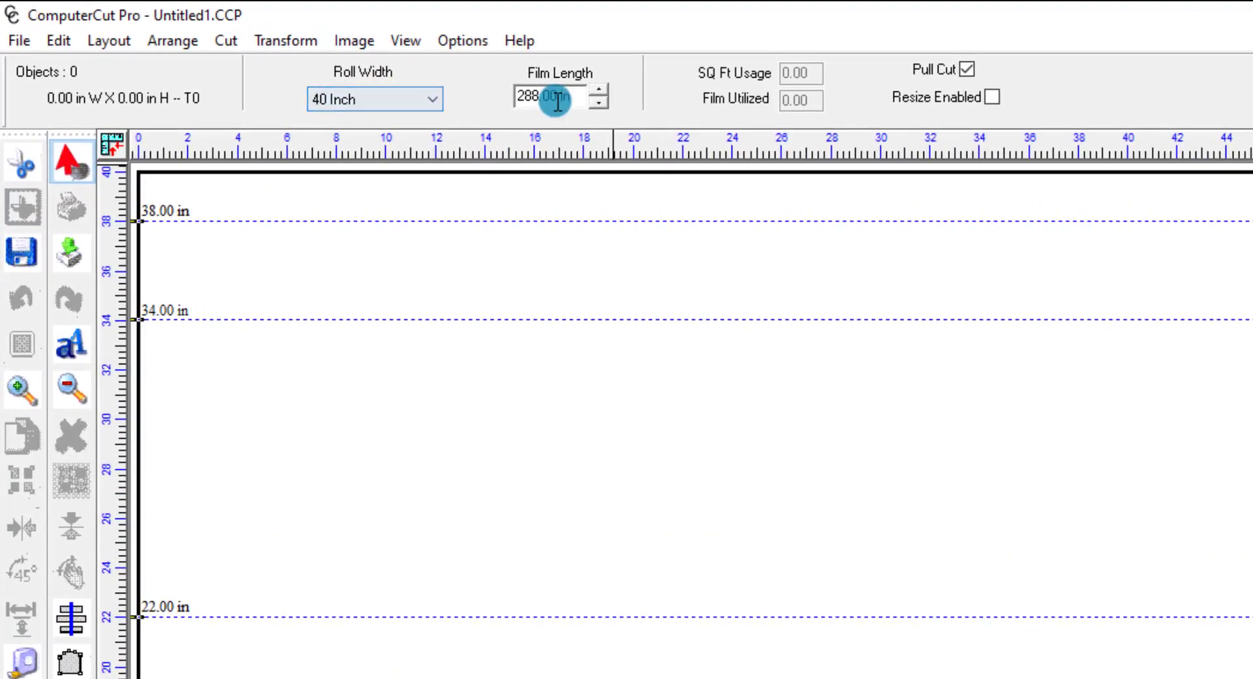
# - Try a roll width of 36 Inch on the empty cutting layout and restore it to 40 Inch
pyautogui.click(557, 99)
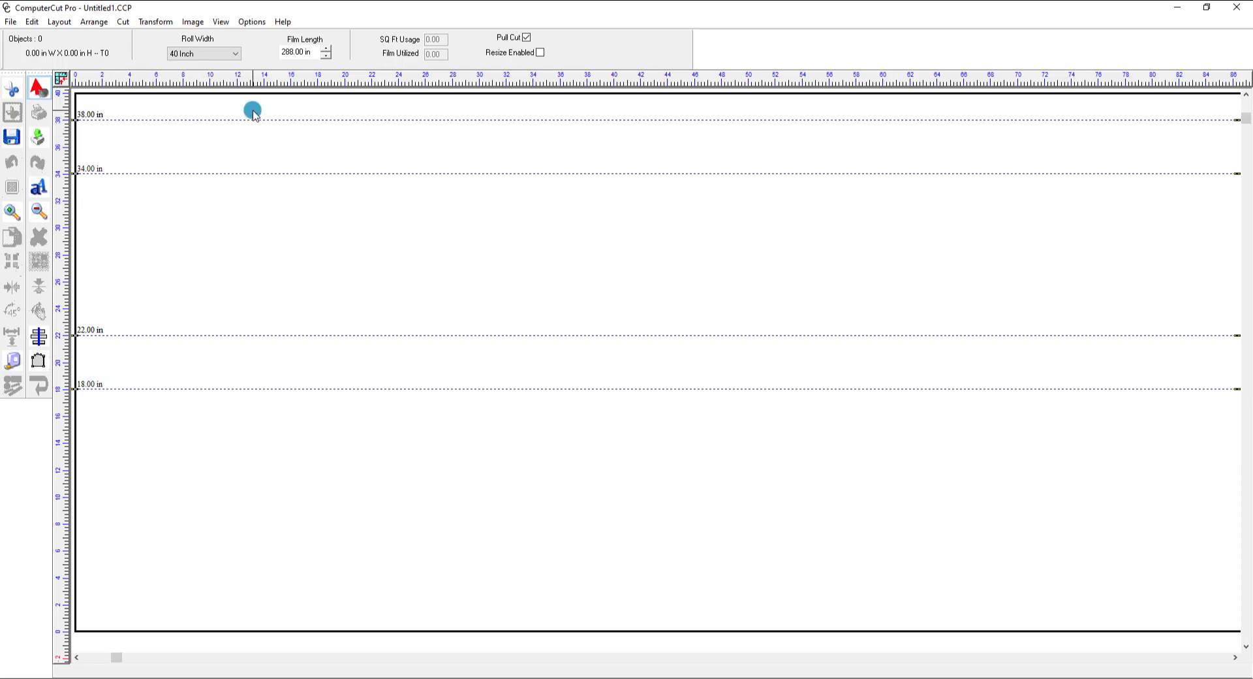
pyautogui.click(222, 53)
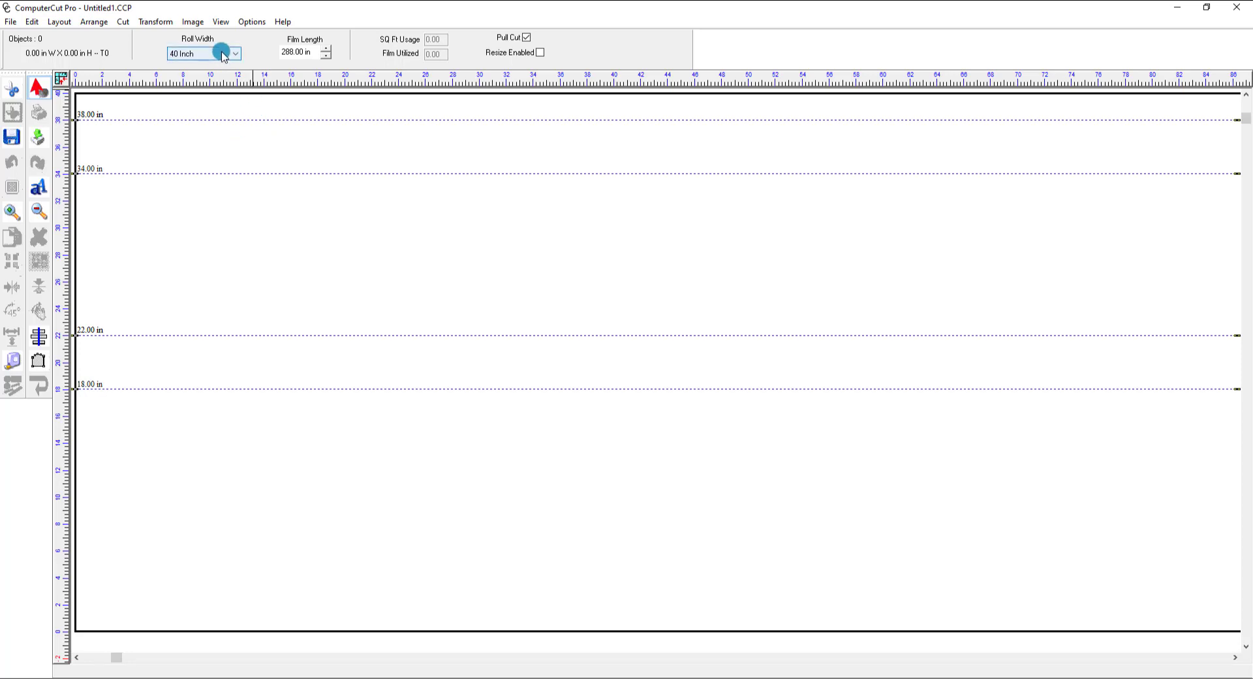
pyautogui.click(164, 125)
pyautogui.click(237, 54)
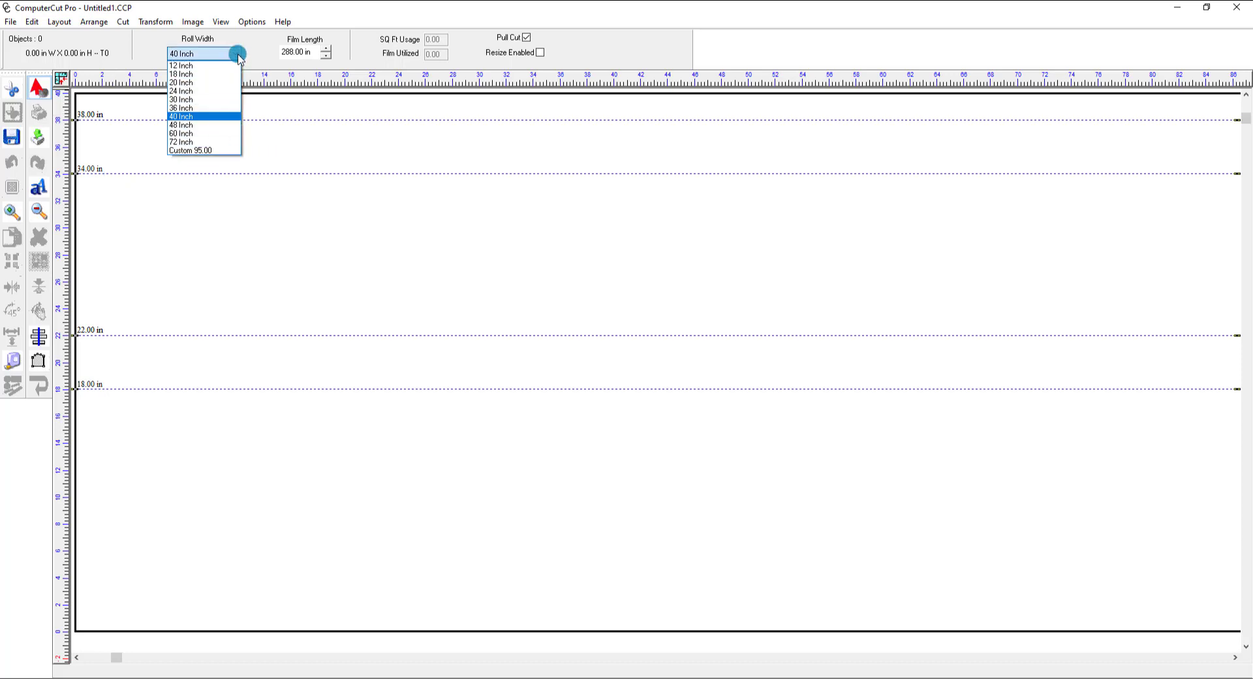
pyautogui.click(199, 108)
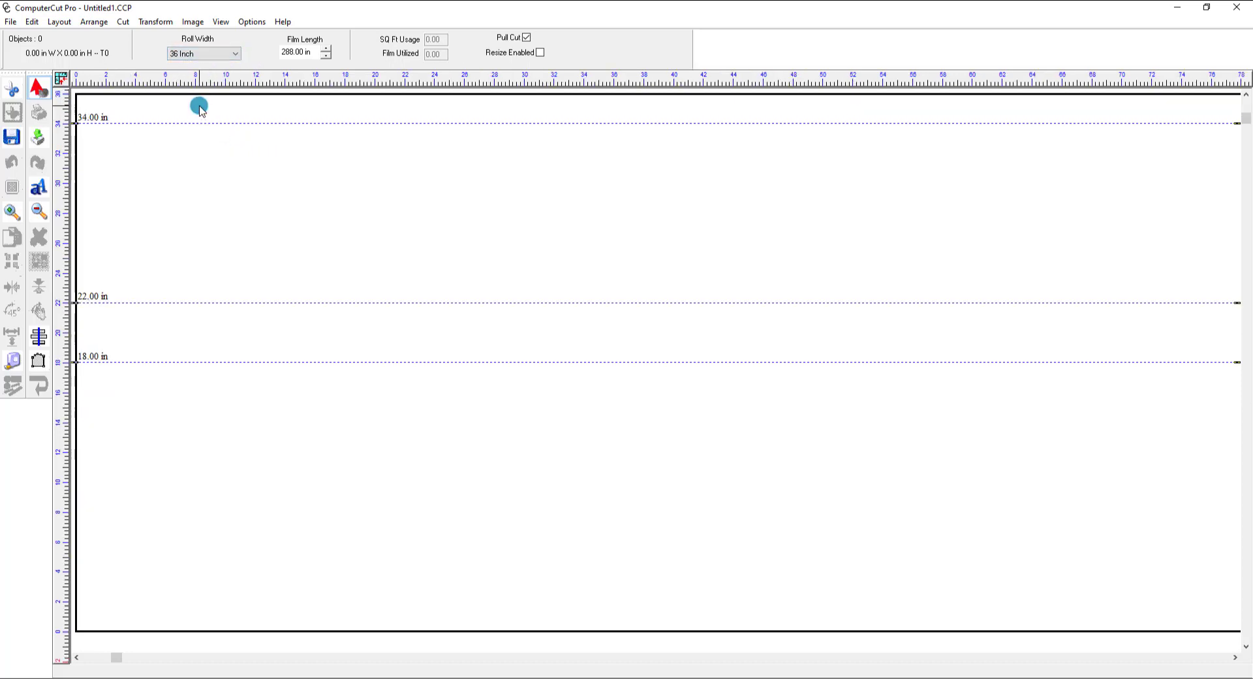
pyautogui.click(227, 57)
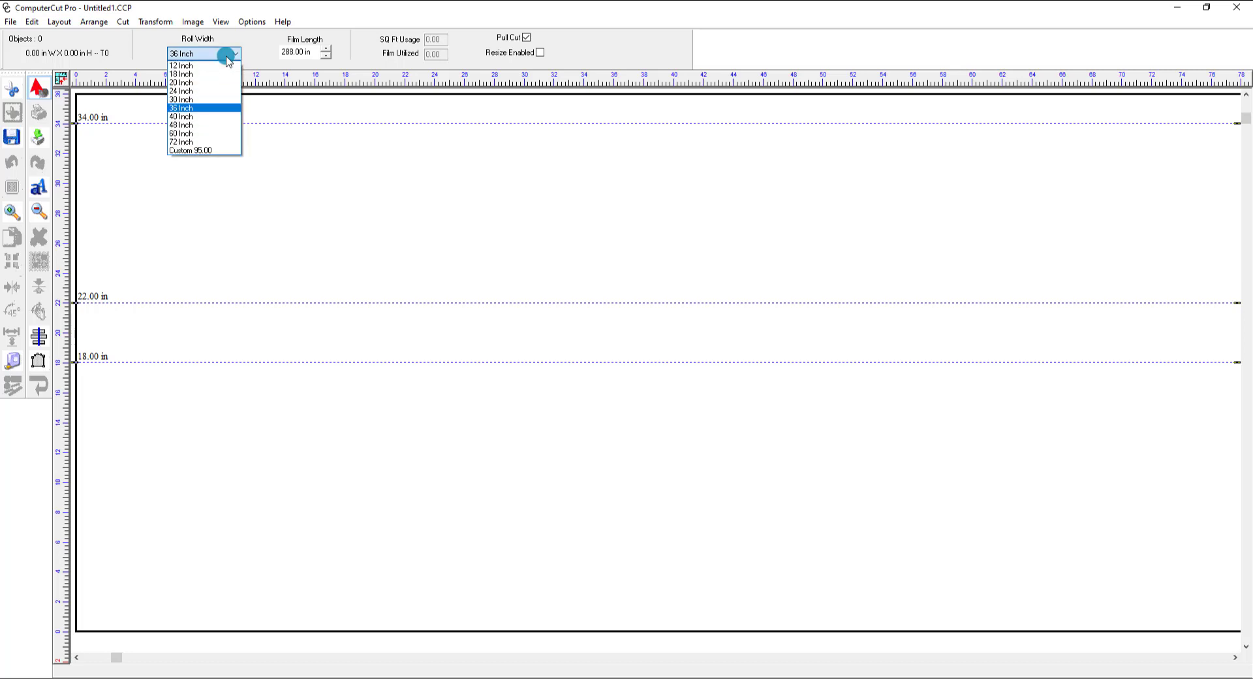
pyautogui.click(193, 117)
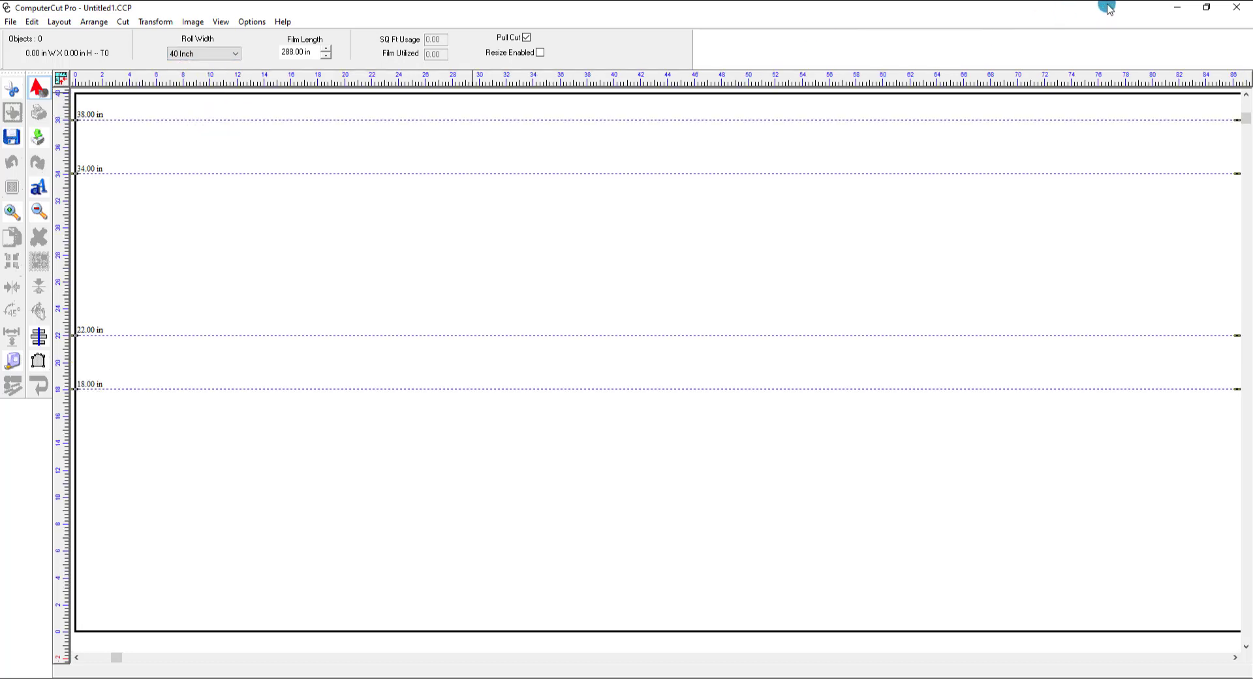
# - Select the four side-window patterns of the 2021 - 2023 Hyundai Elantra 4 Door and send them to the cutting layout
pyautogui.click(1180, 8)
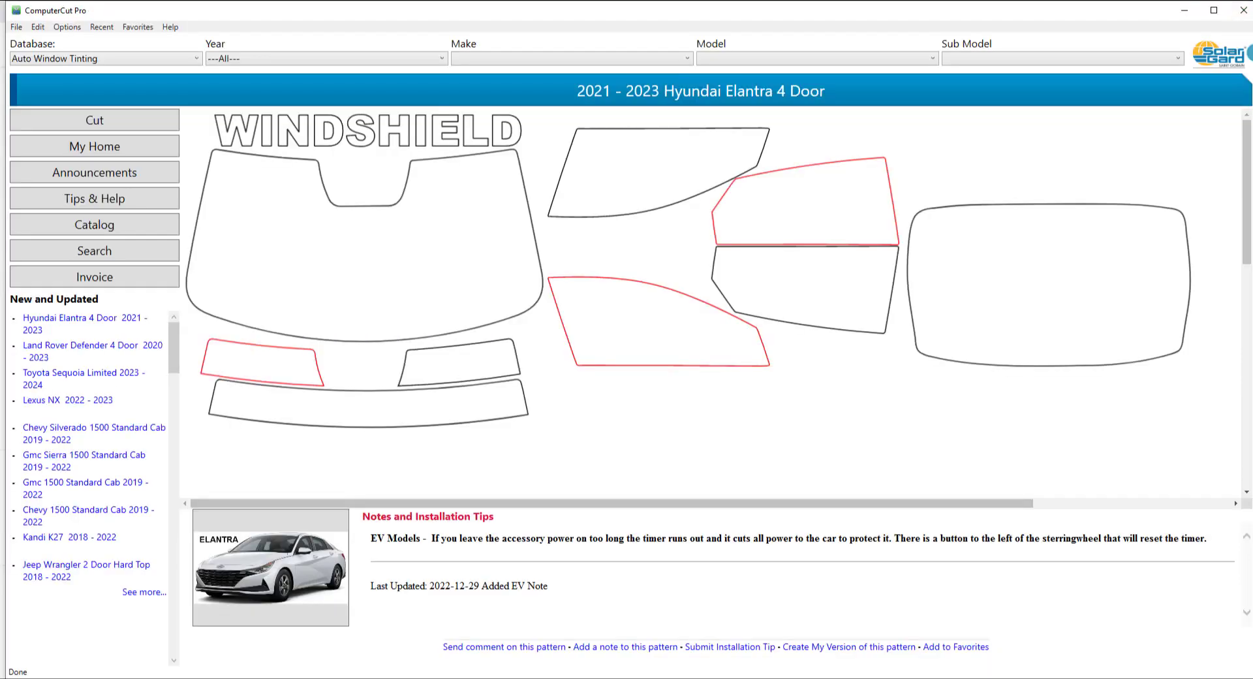
pyautogui.click(103, 27)
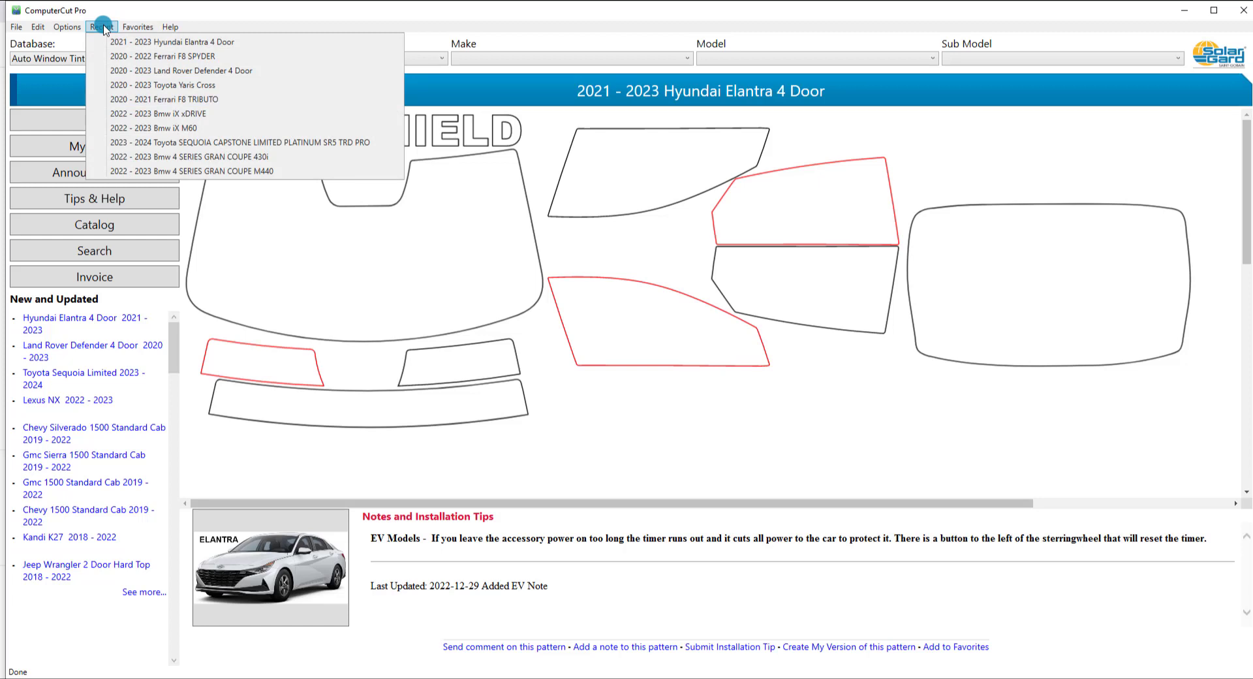
pyautogui.click(102, 26)
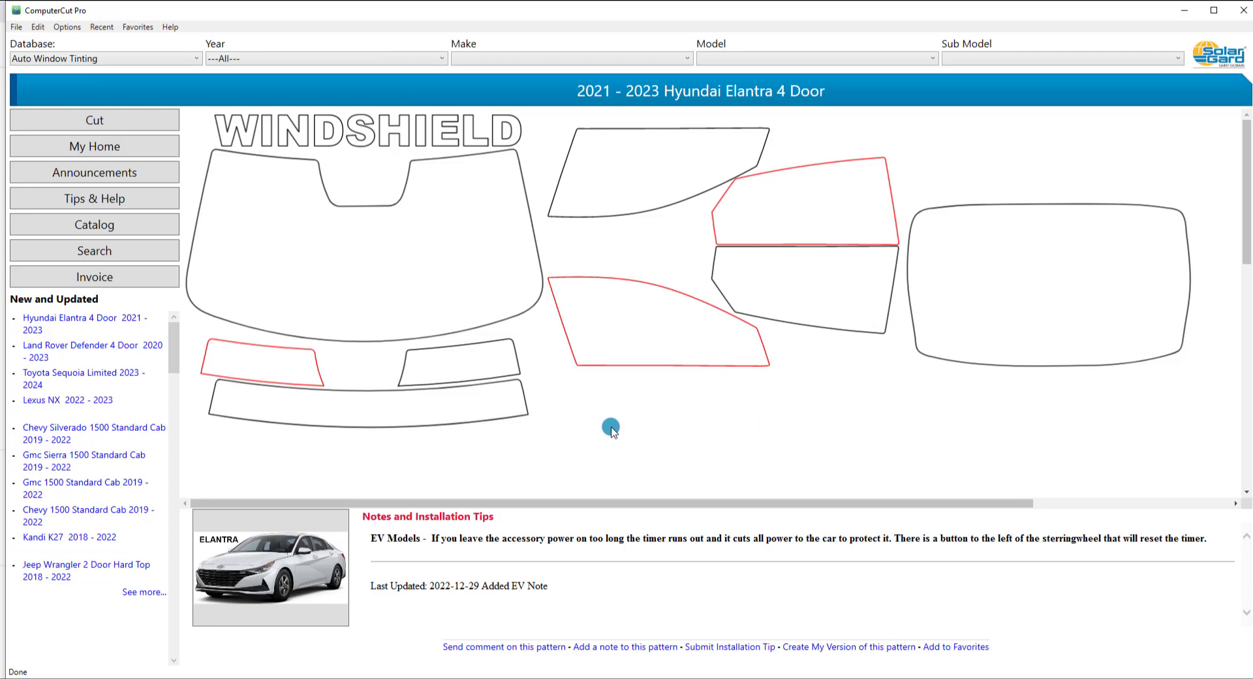
pyautogui.moveTo(611, 426); pyautogui.dragTo(819, 150)
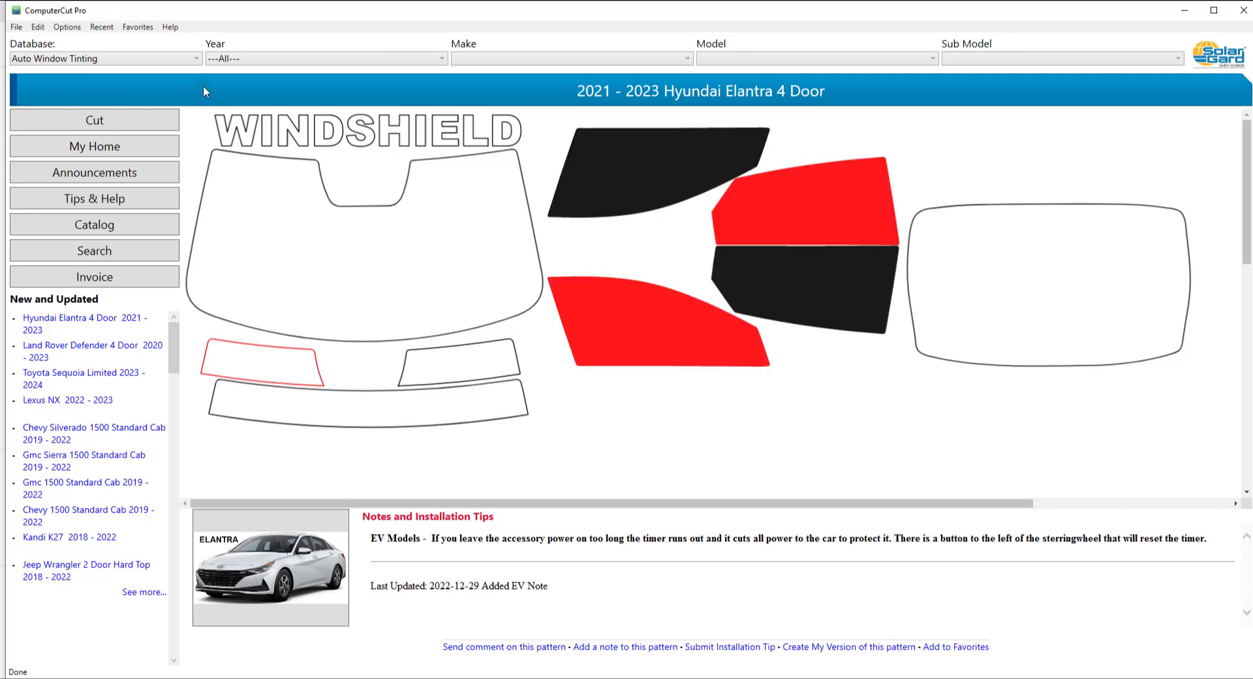
pyautogui.click(115, 122)
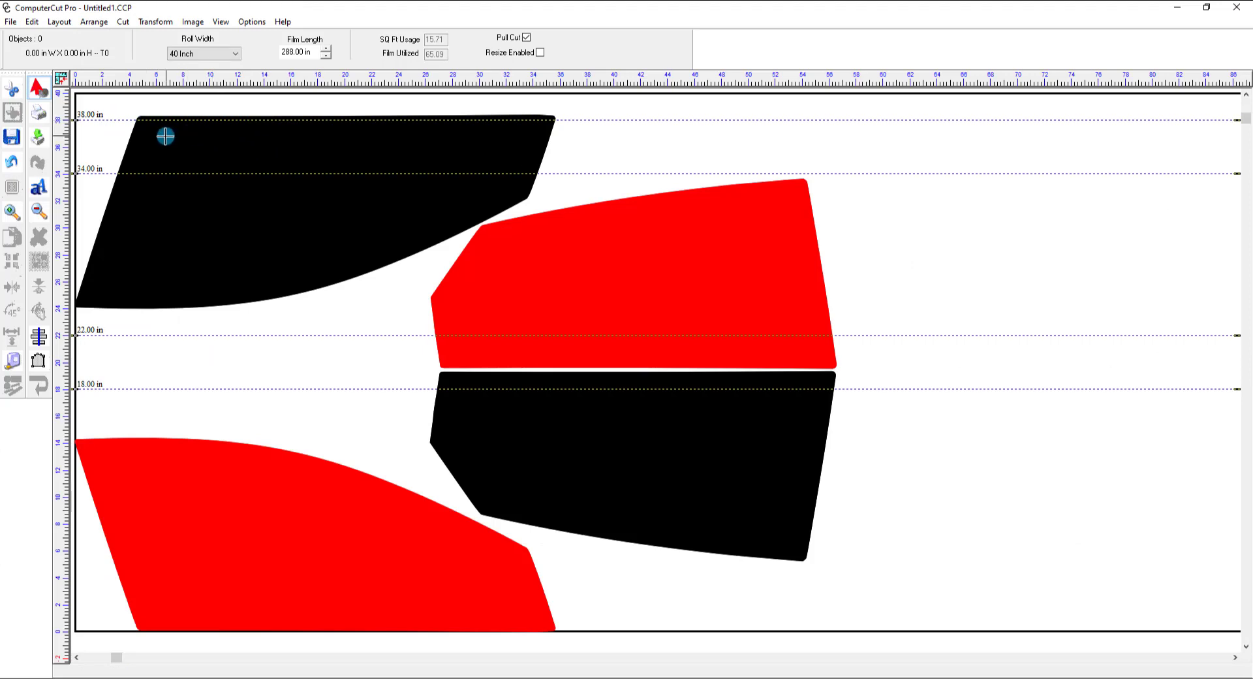
# - Set the roll width to 36 Inch for the four side-window patterns
pyautogui.click(15, 88)
pyautogui.click(236, 54)
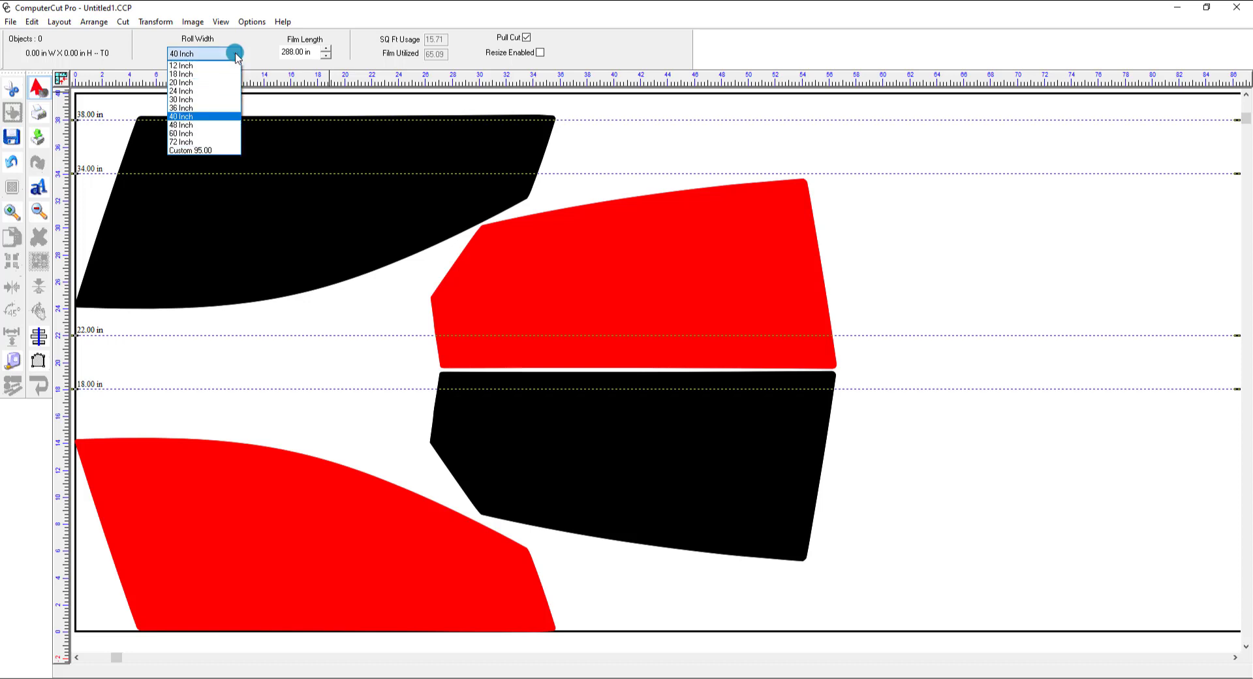
pyautogui.click(206, 108)
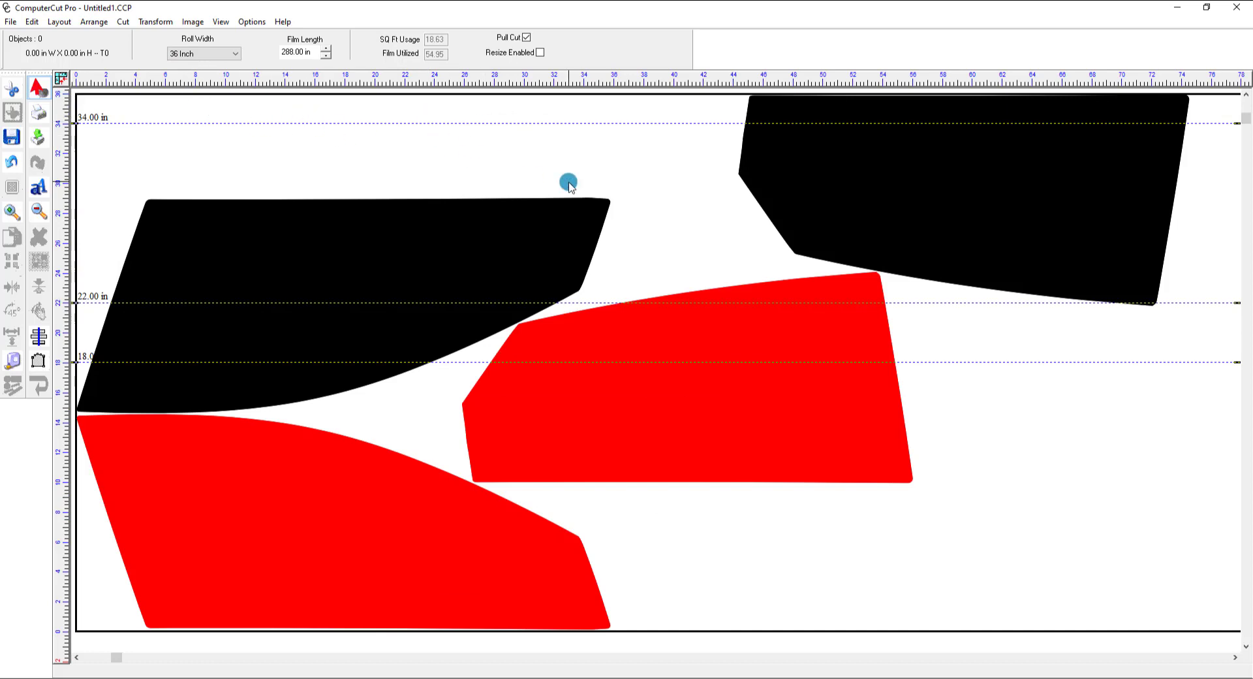
# - Move the red rear-door pattern about 7.5 in right and 3 in down, and the black one about 3 in left and 1.5 in down
pyautogui.click(762, 372)
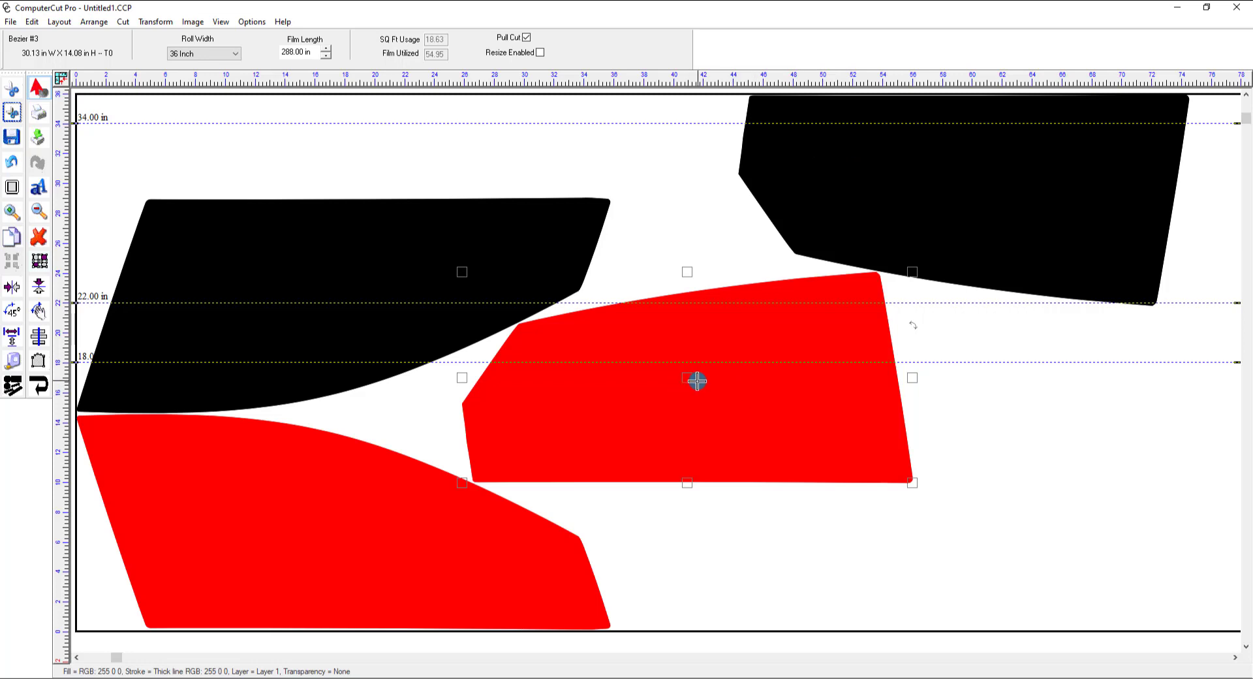
pyautogui.moveTo(697, 381); pyautogui.dragTo(796, 422)
pyautogui.press('Escape')
pyautogui.click(875, 241)
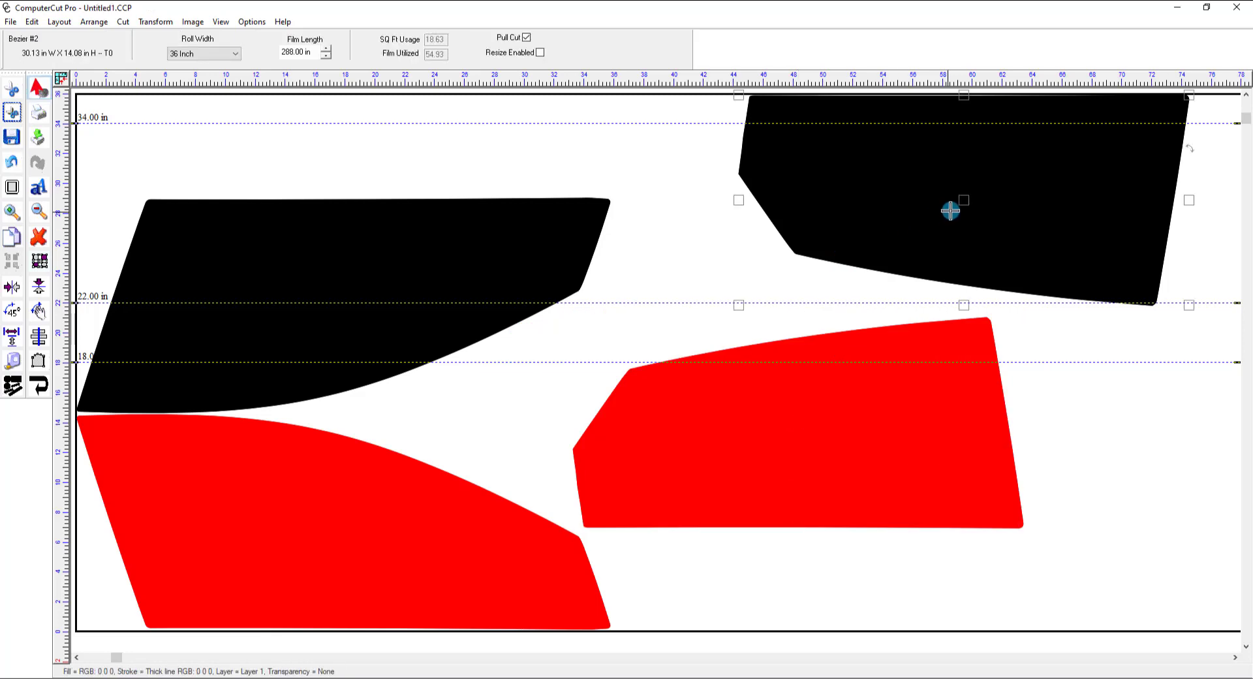
pyautogui.moveTo(966, 200); pyautogui.dragTo(920, 218)
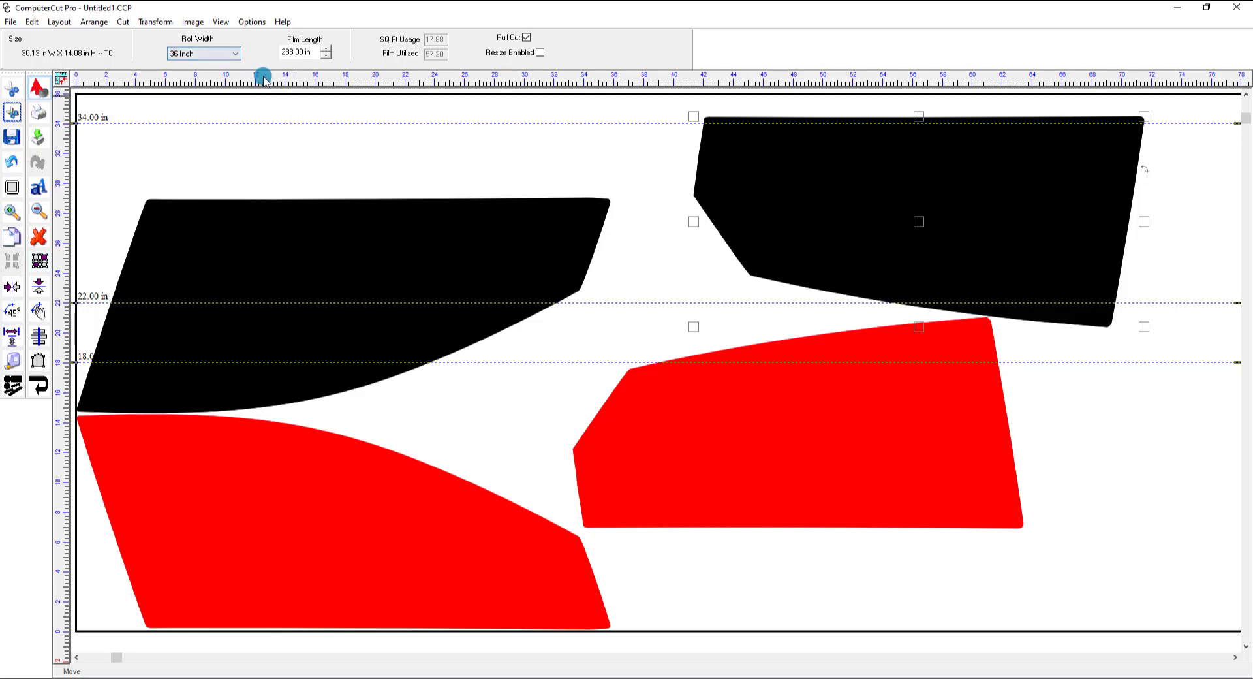
# - Re-nest the four side-window patterns on a 24 Inch roll, fit them all in view and close the cutting layout
pyautogui.click(225, 56)
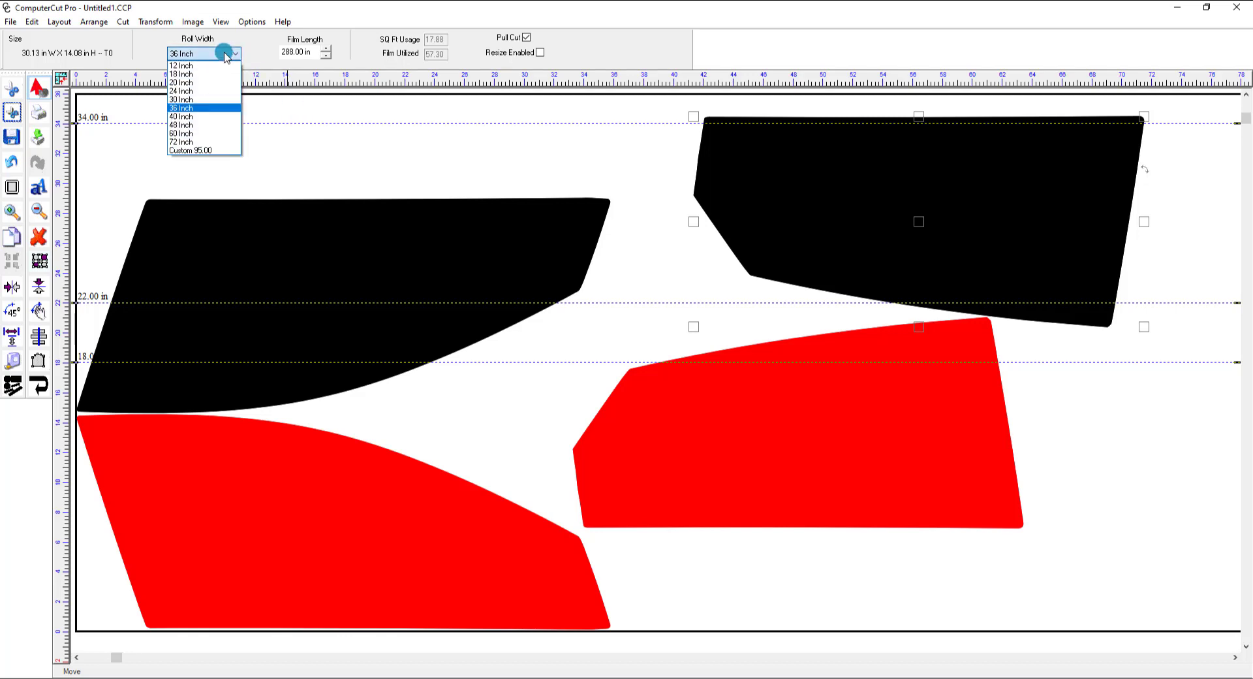
pyautogui.click(199, 92)
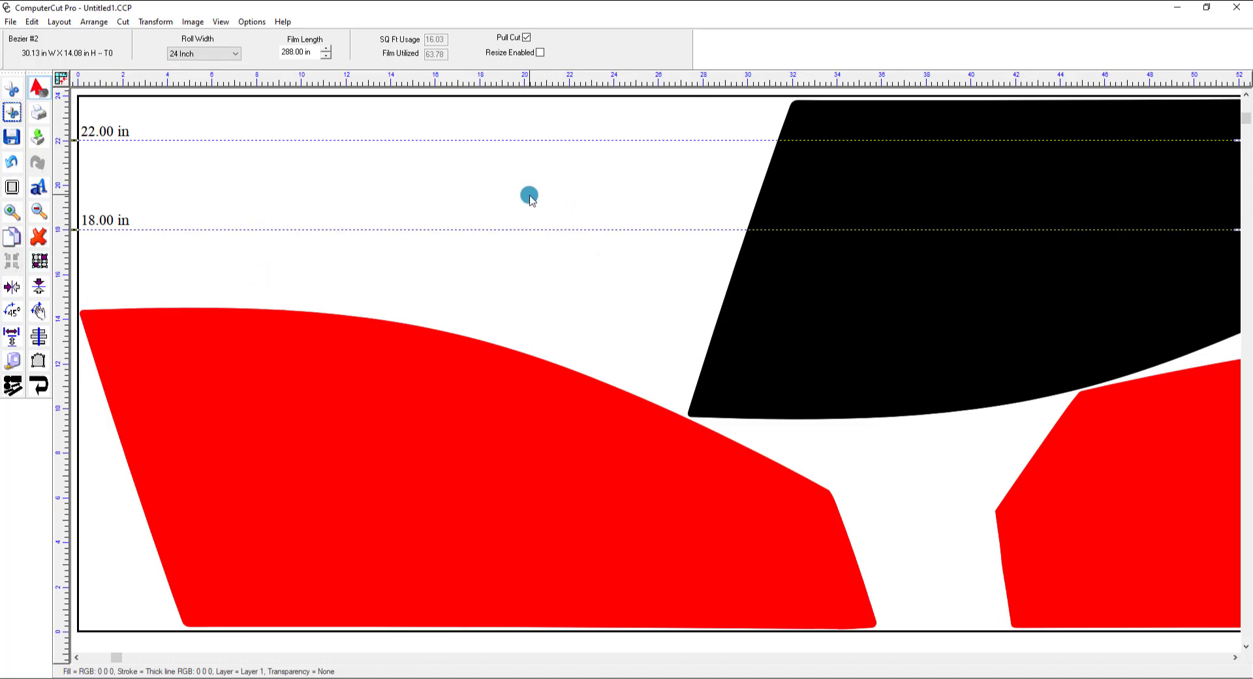
pyautogui.click(39, 211)
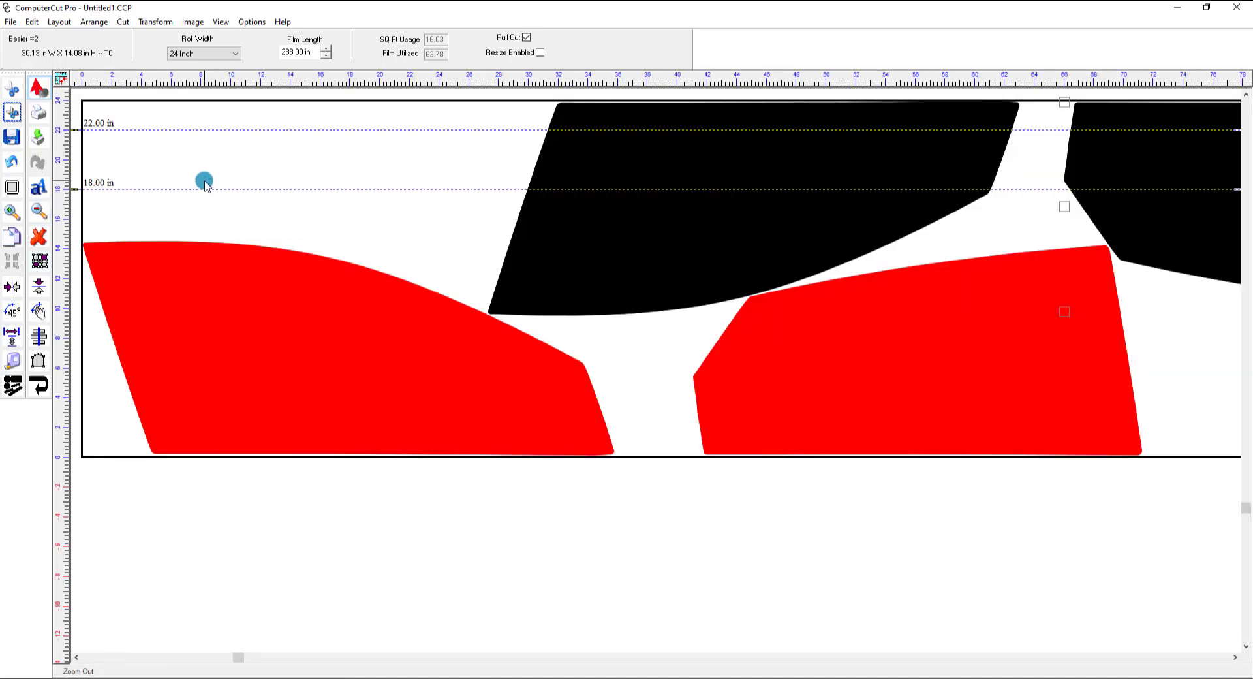
pyautogui.hotkey('ctrl', 'a')
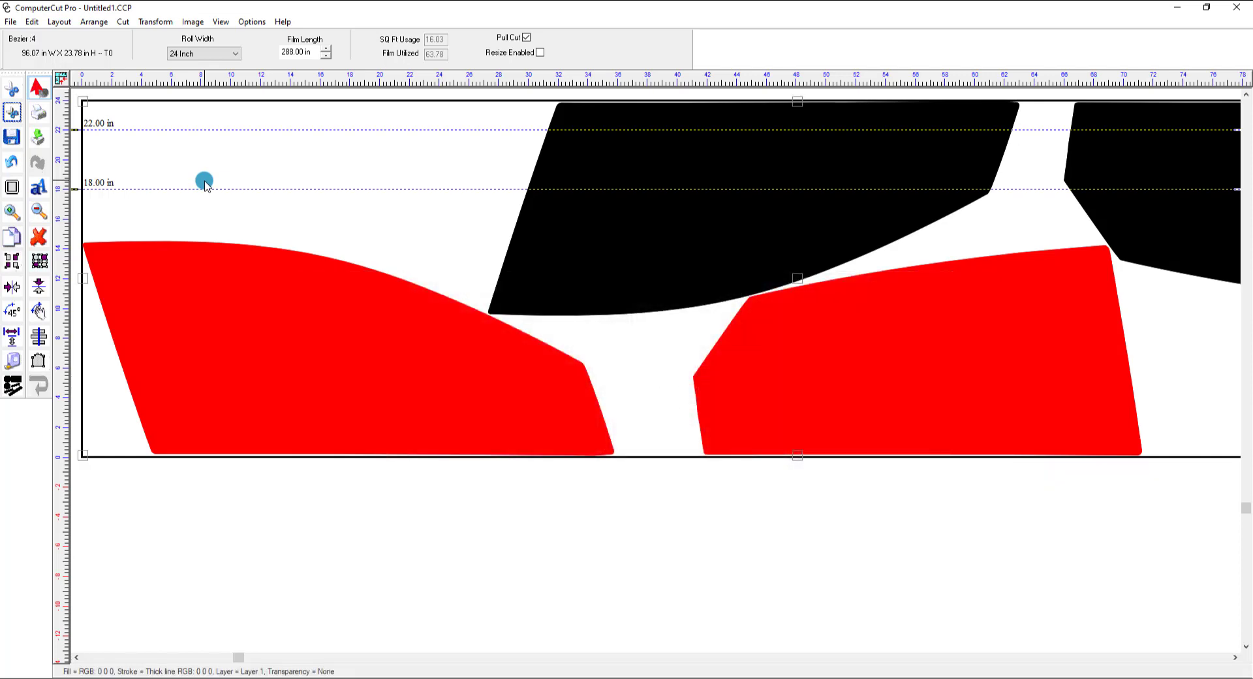
pyautogui.press('F7')
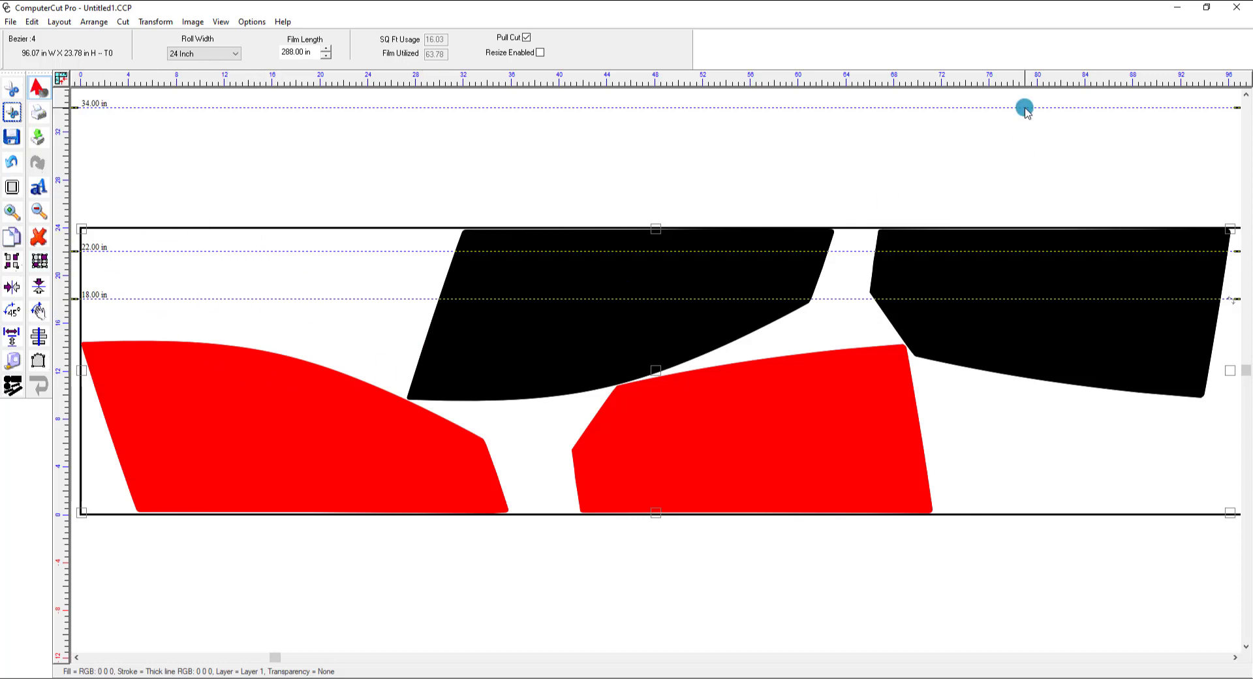
pyautogui.click(1238, 5)
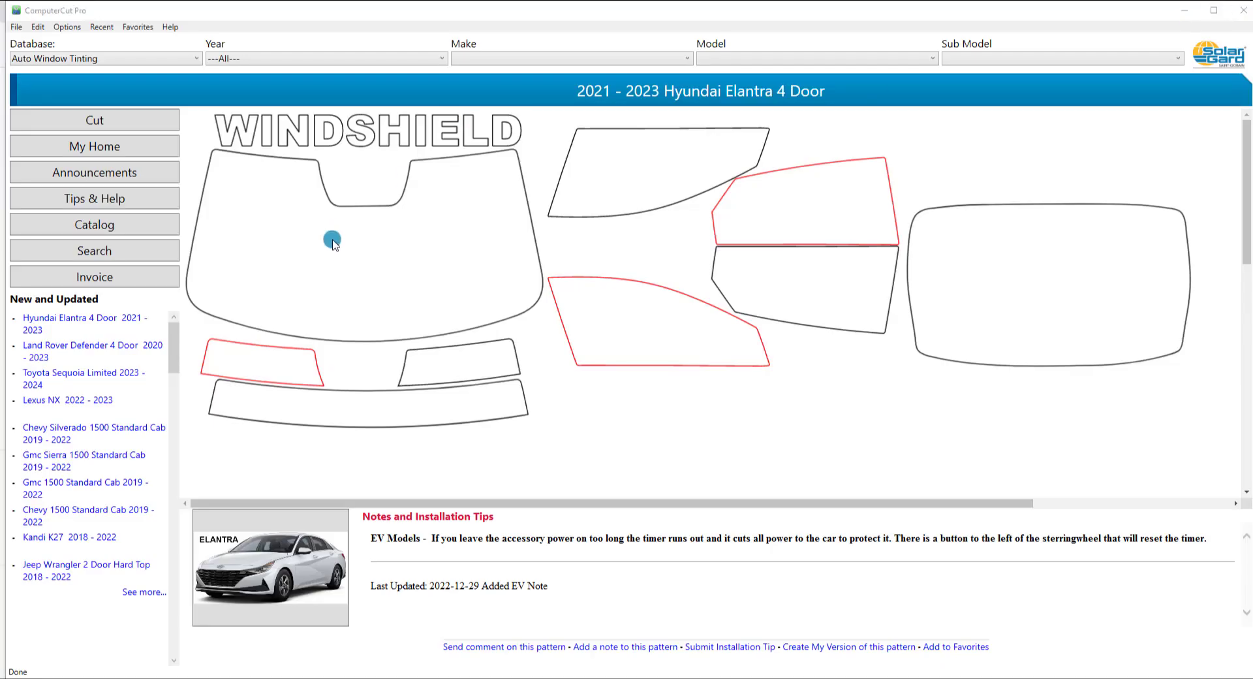
# - Send the Elantra's full windshield pattern to the cutting layout and dismiss the nesting message
pyautogui.click(332, 240)
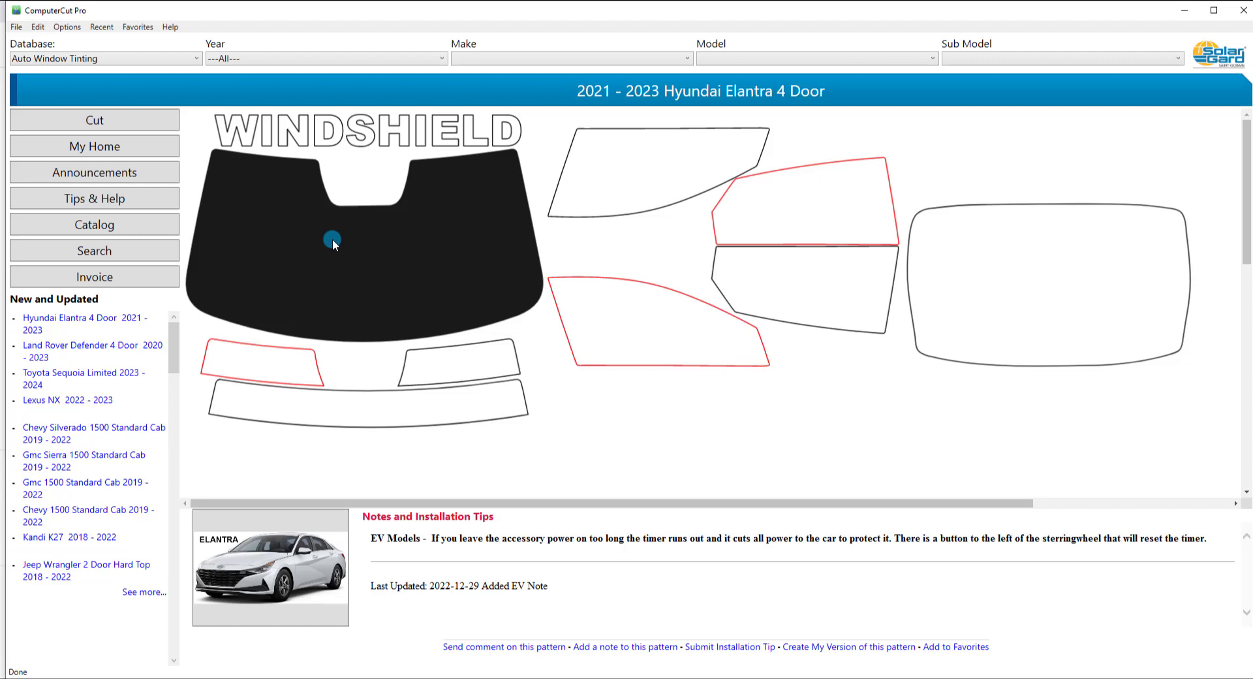
pyautogui.click(110, 123)
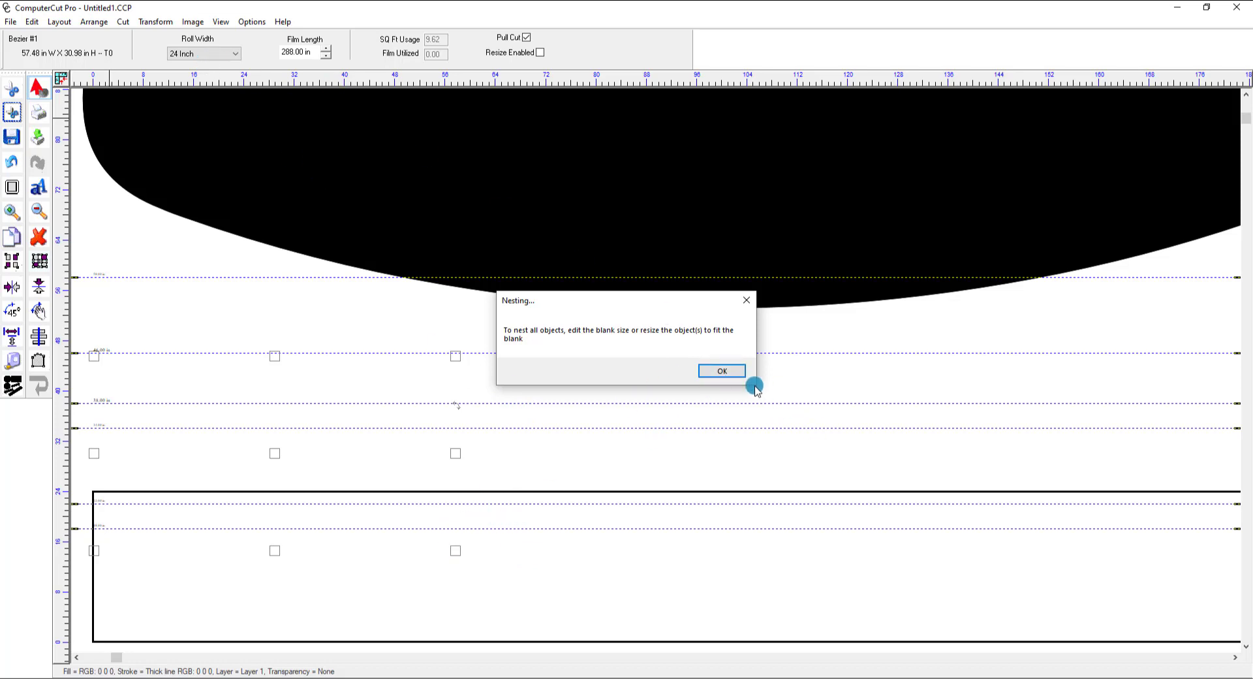
pyautogui.click(729, 372)
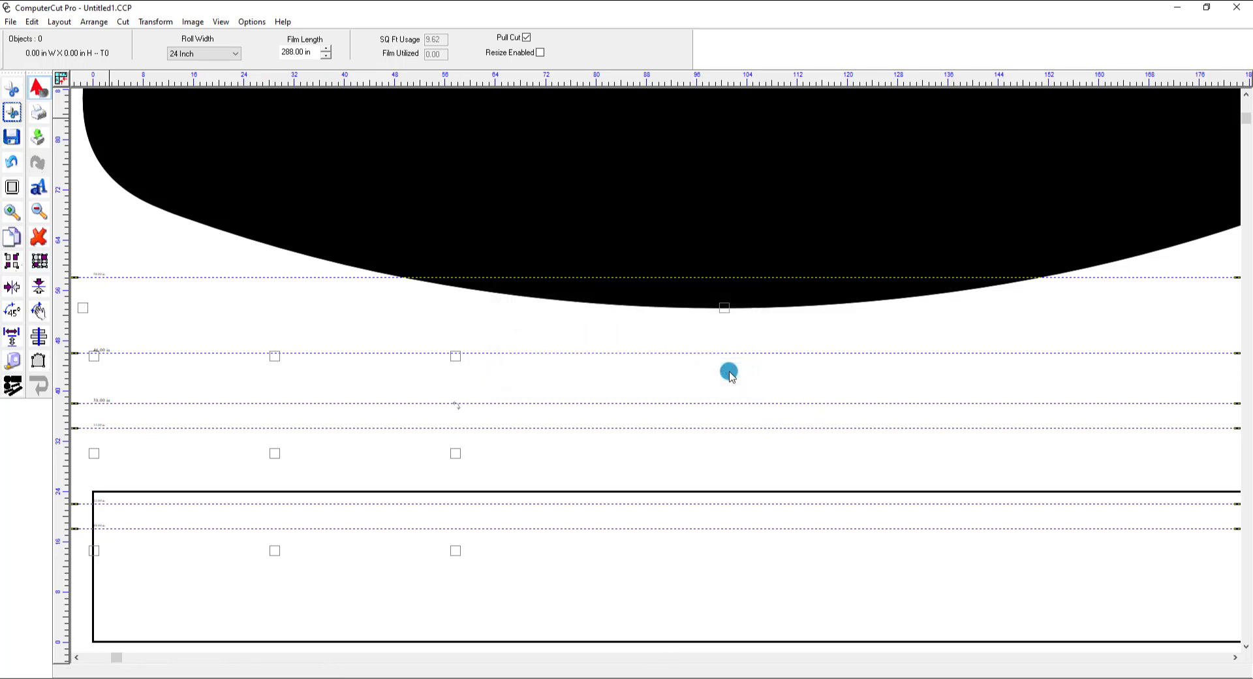
# - Set the roll width to 40 Inch for the windshield pattern and close the cutting layout
pyautogui.click(237, 55)
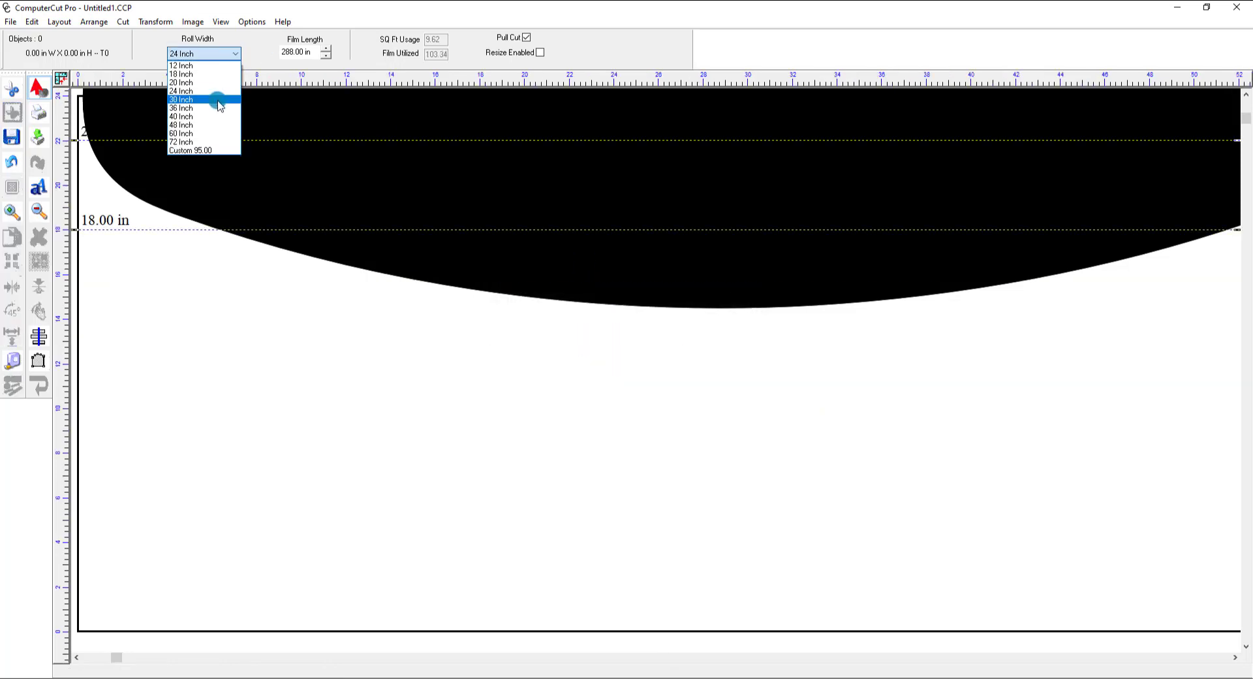
pyautogui.click(196, 116)
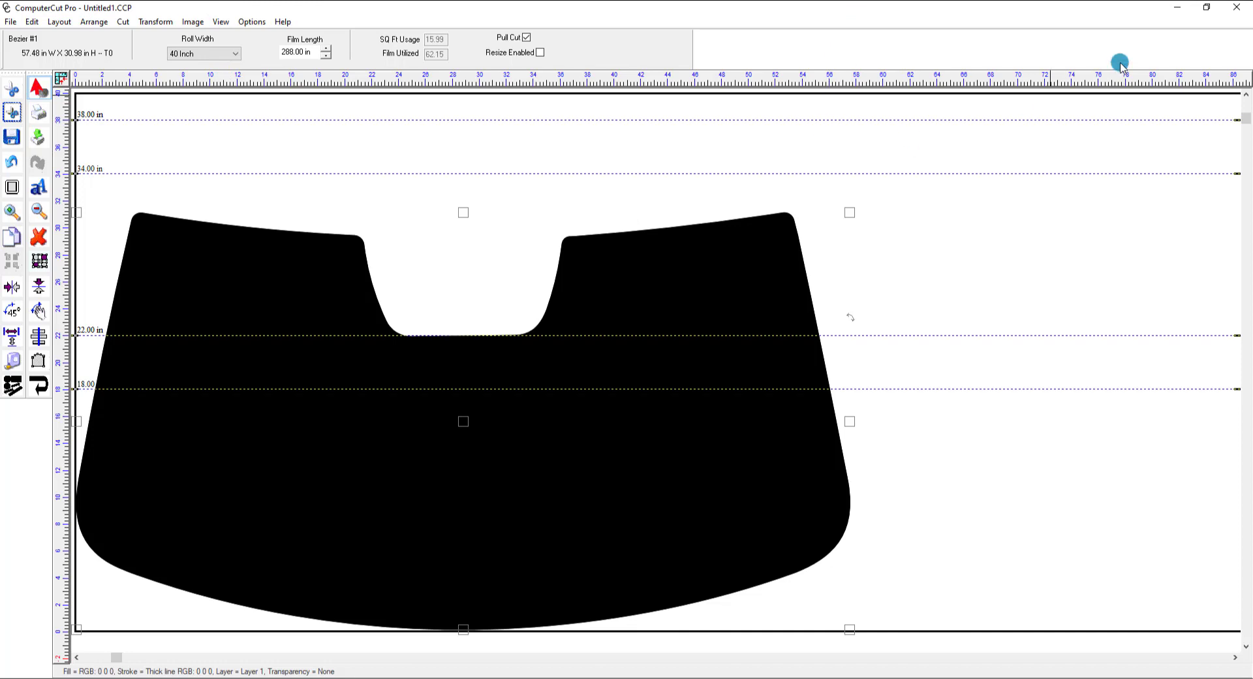
pyautogui.click(1235, 8)
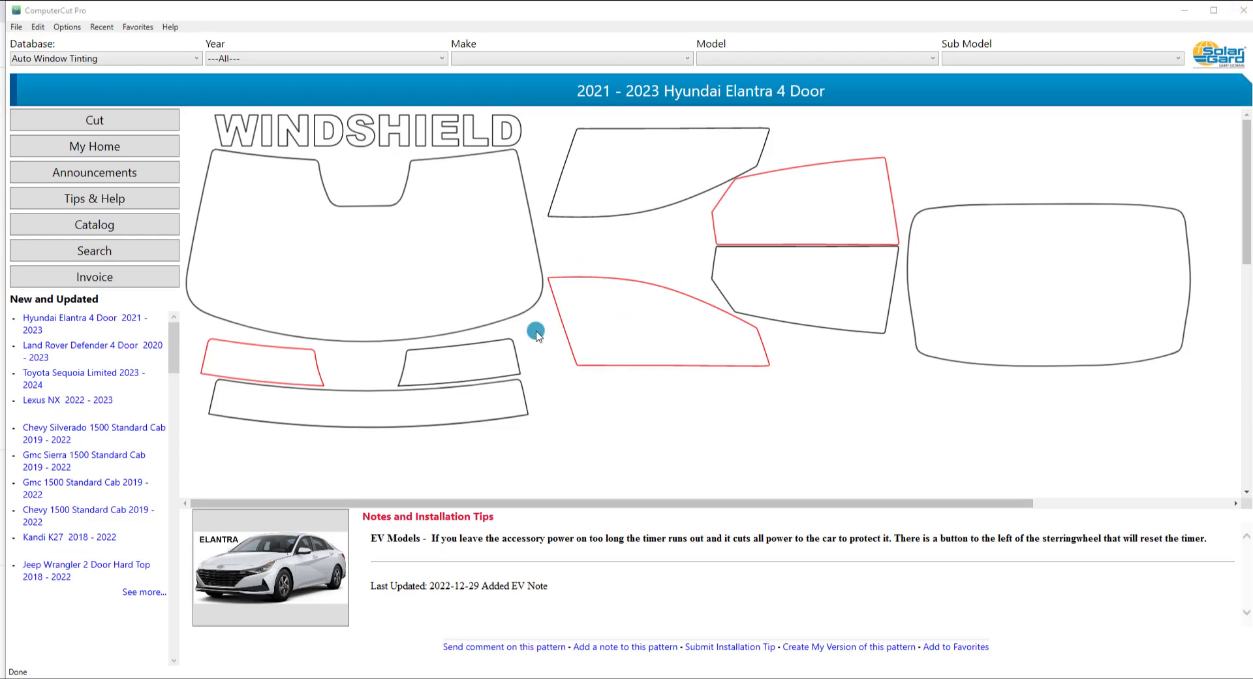
# - Select the Elantra's windshield, four side-window and back-window patterns together and send them to the cutting layout
pyautogui.moveTo(532, 332); pyautogui.dragTo(939, 170)
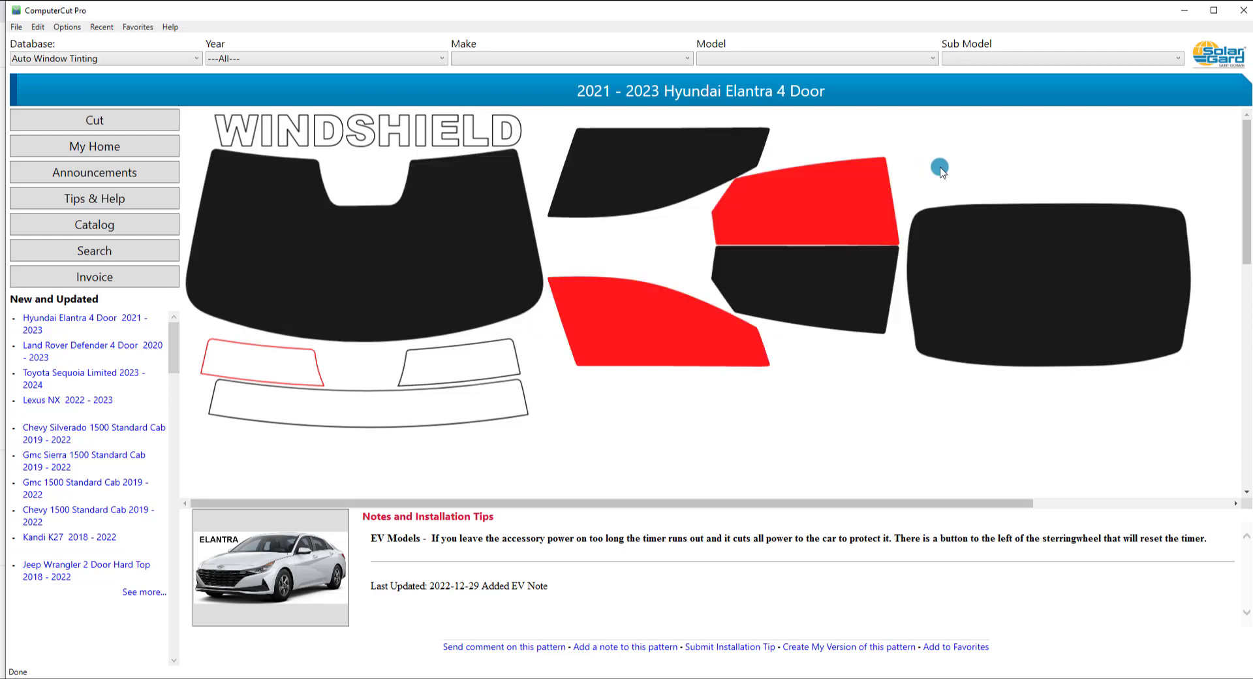
pyautogui.click(142, 120)
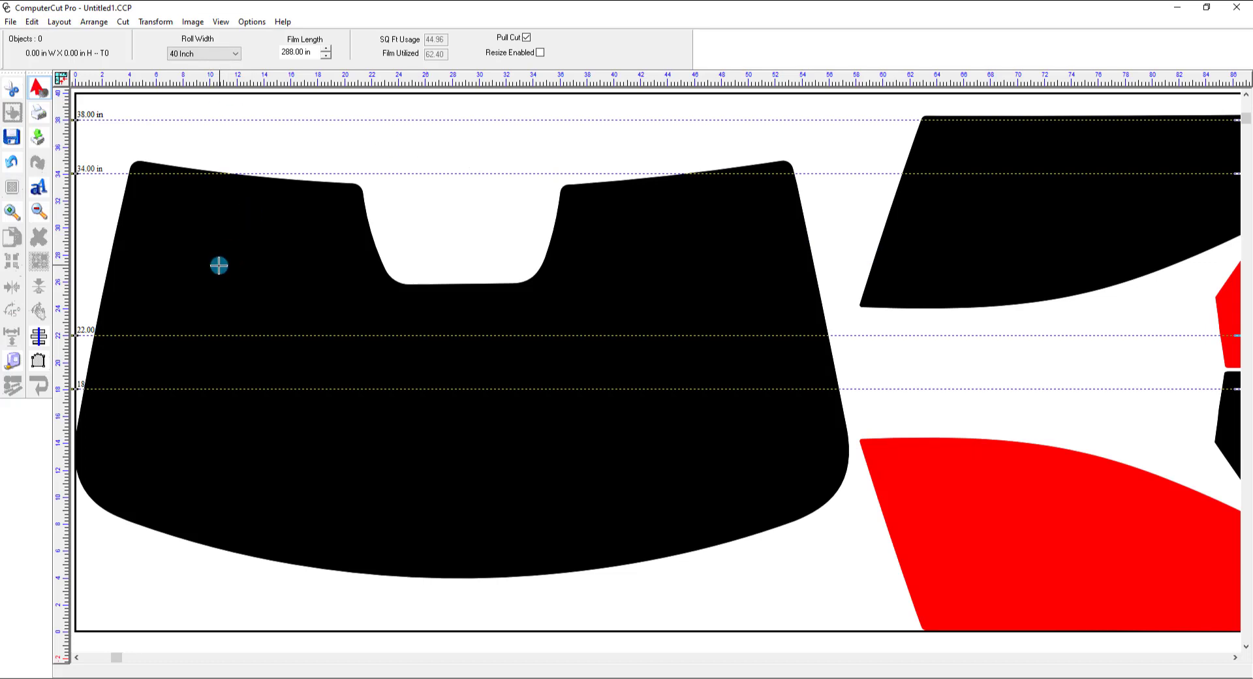
# - Set the film length to 4000 in and leave the layout window for the pattern browser
pyautogui.click(291, 53)
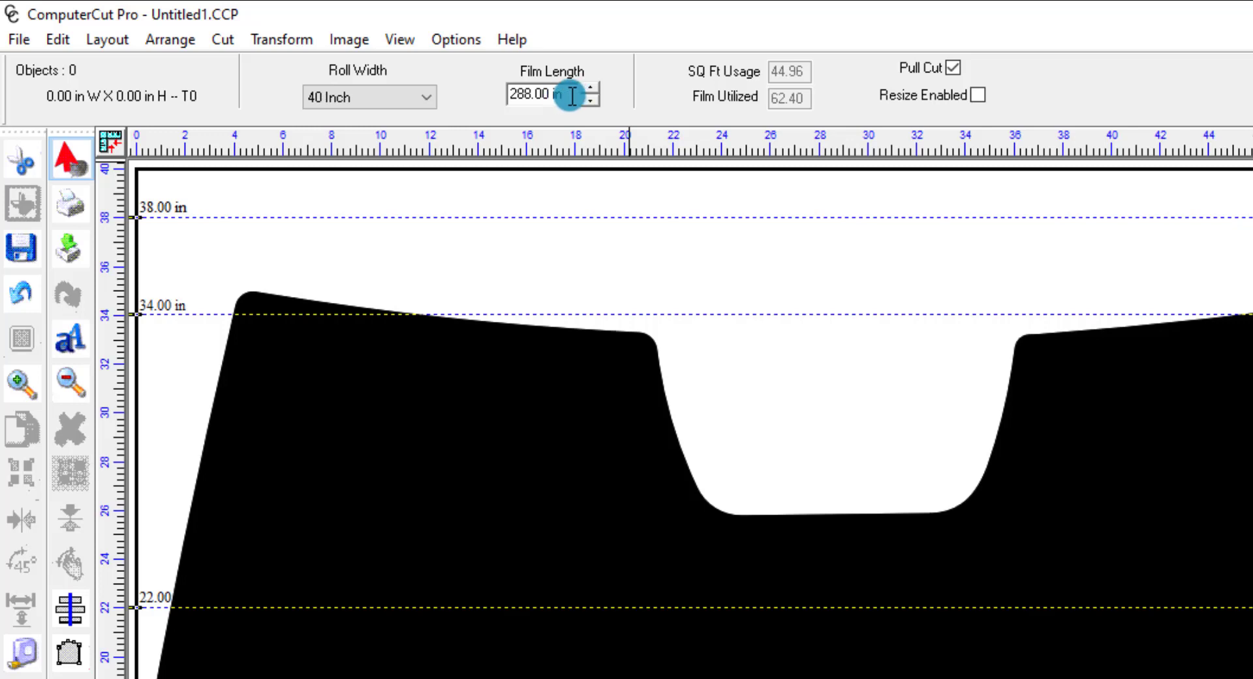
pyautogui.moveTo(565, 96); pyautogui.dragTo(448, 96)
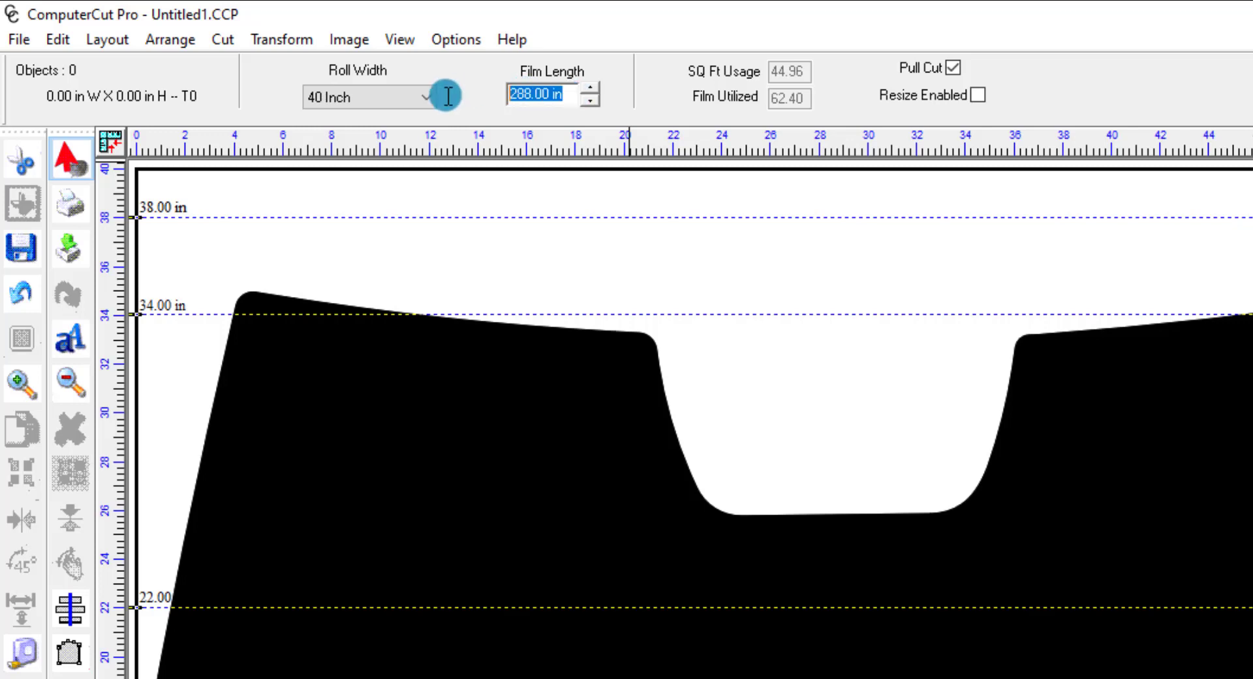
pyautogui.write('4000')
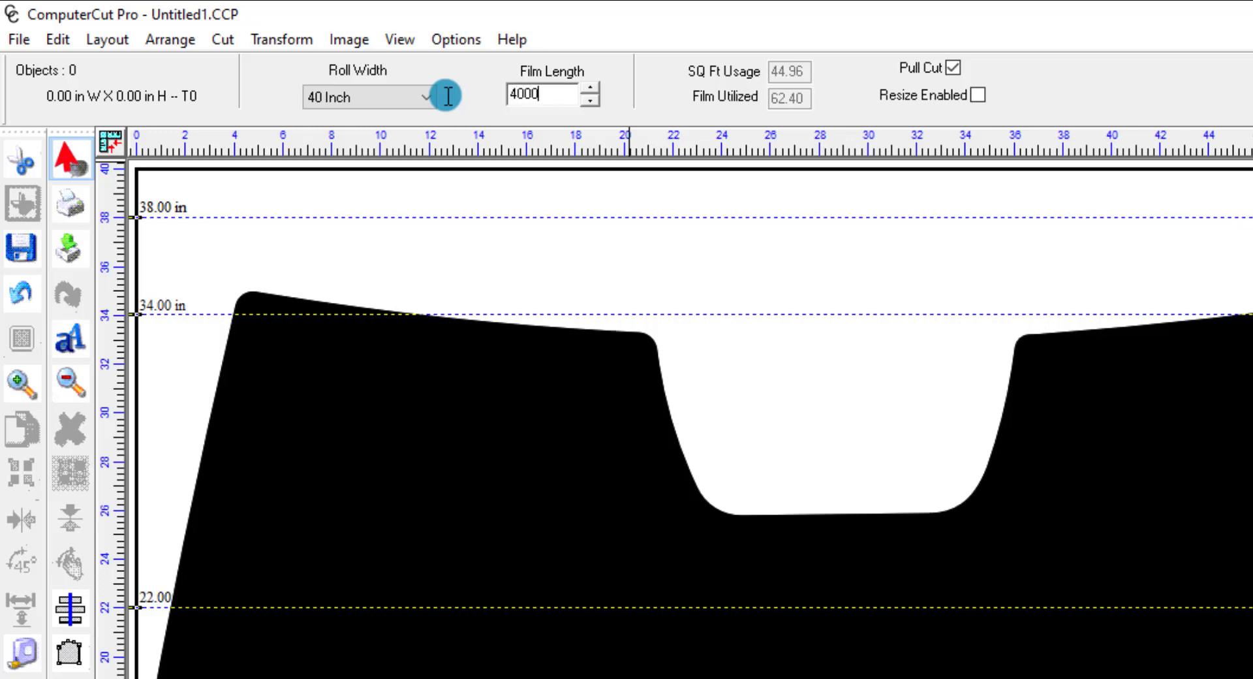
pyautogui.press('Return')
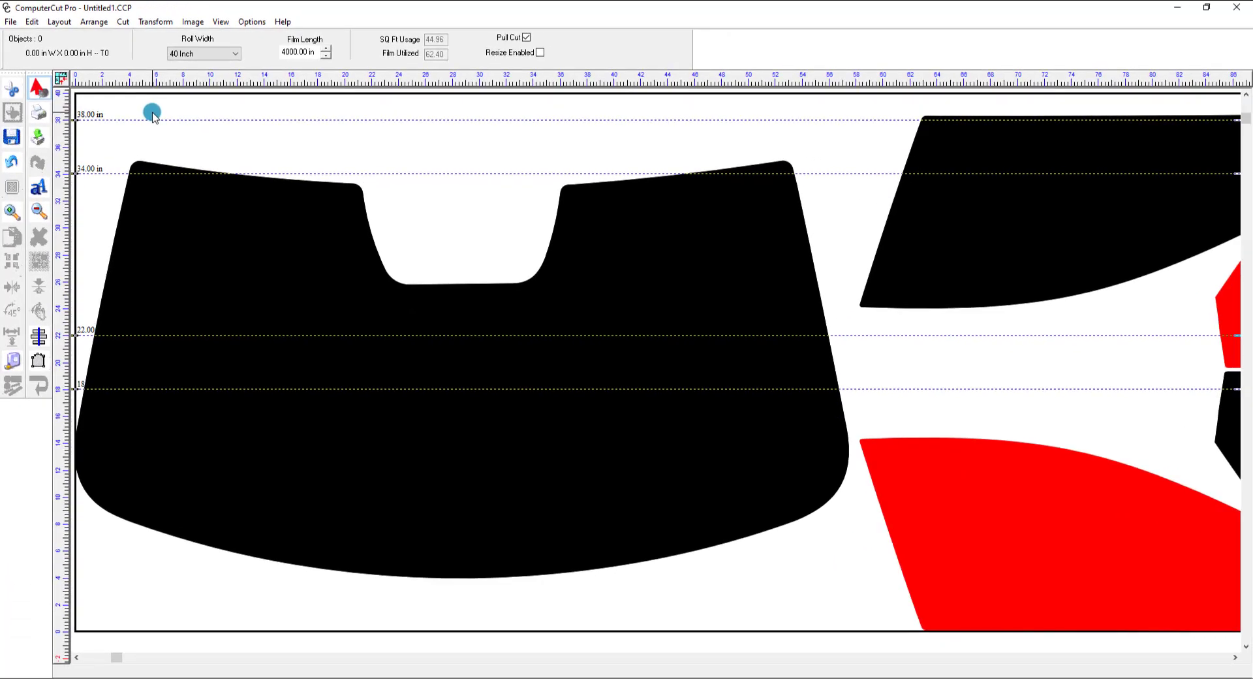
pyautogui.click(1175, 9)
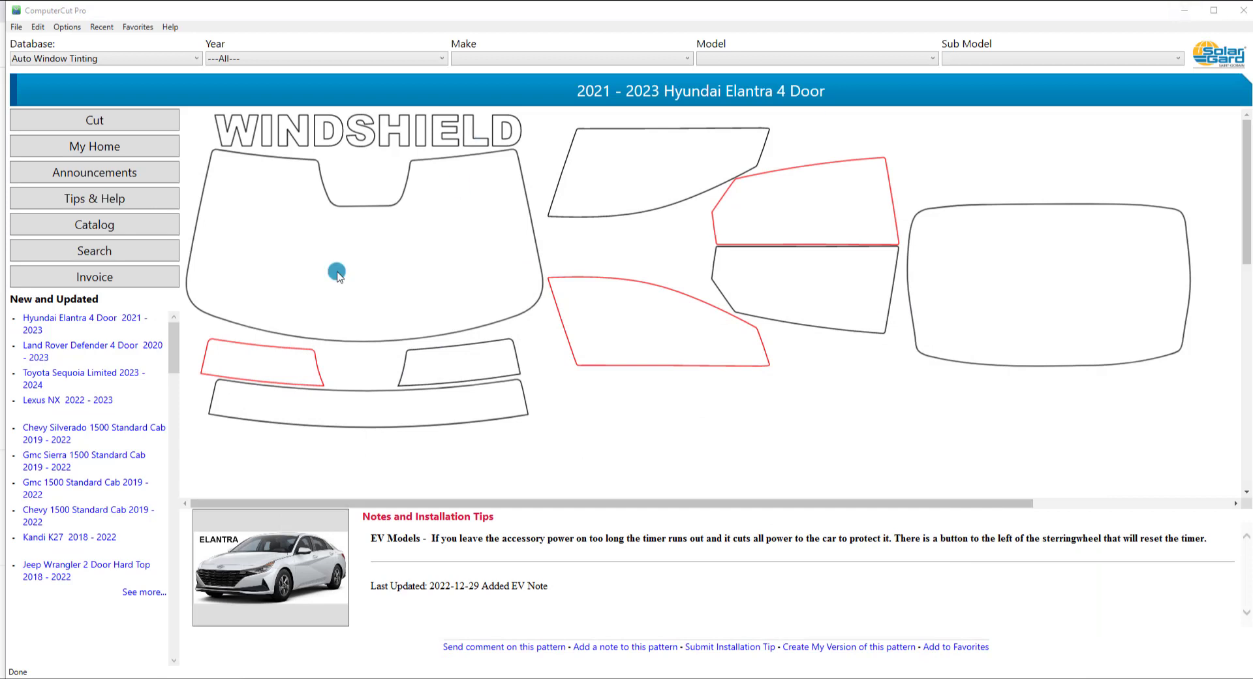
# - Open the 2020 - 2023 Land Rover Defender 4 Door and add its front door, rear door and rear-section patterns to the existing cutting layout
pyautogui.click(96, 349)
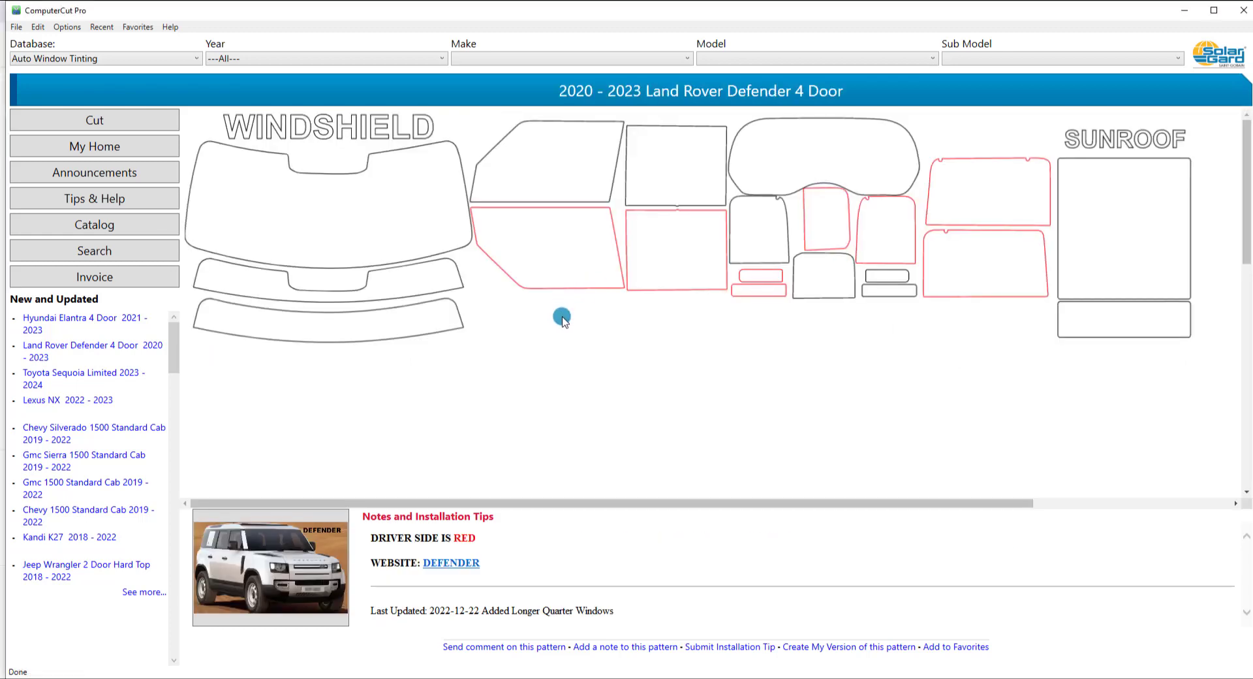
pyautogui.moveTo(562, 318); pyautogui.dragTo(890, 150)
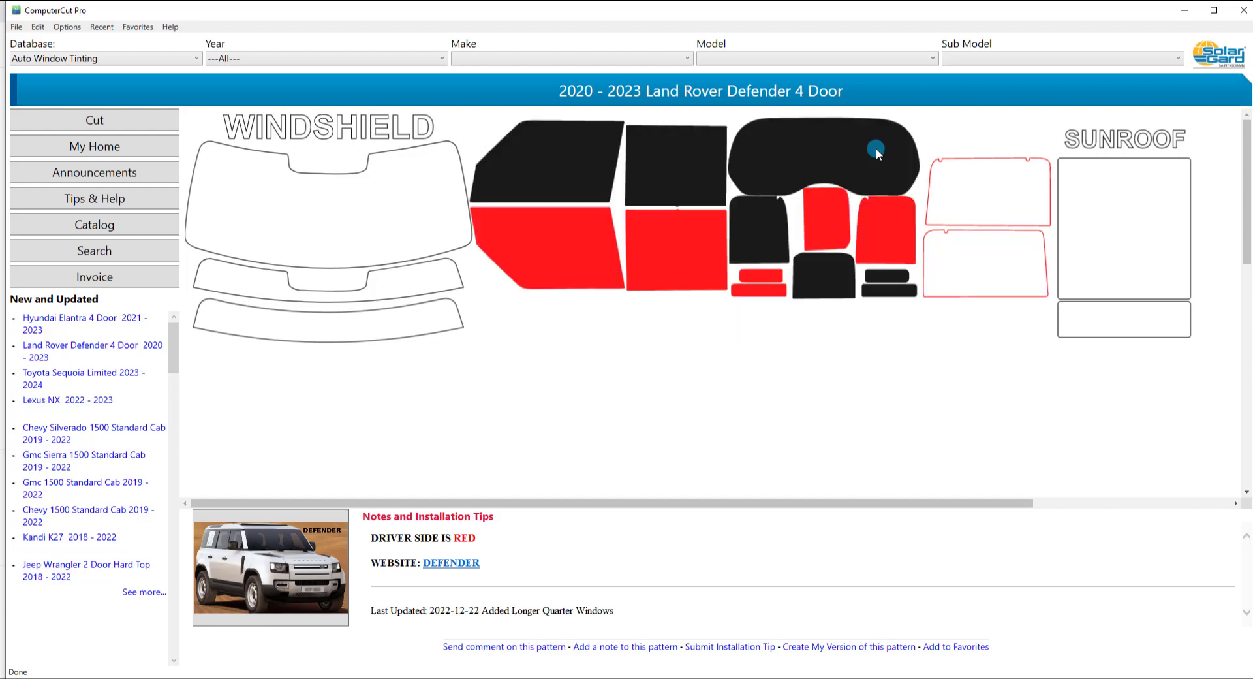
pyautogui.click(98, 121)
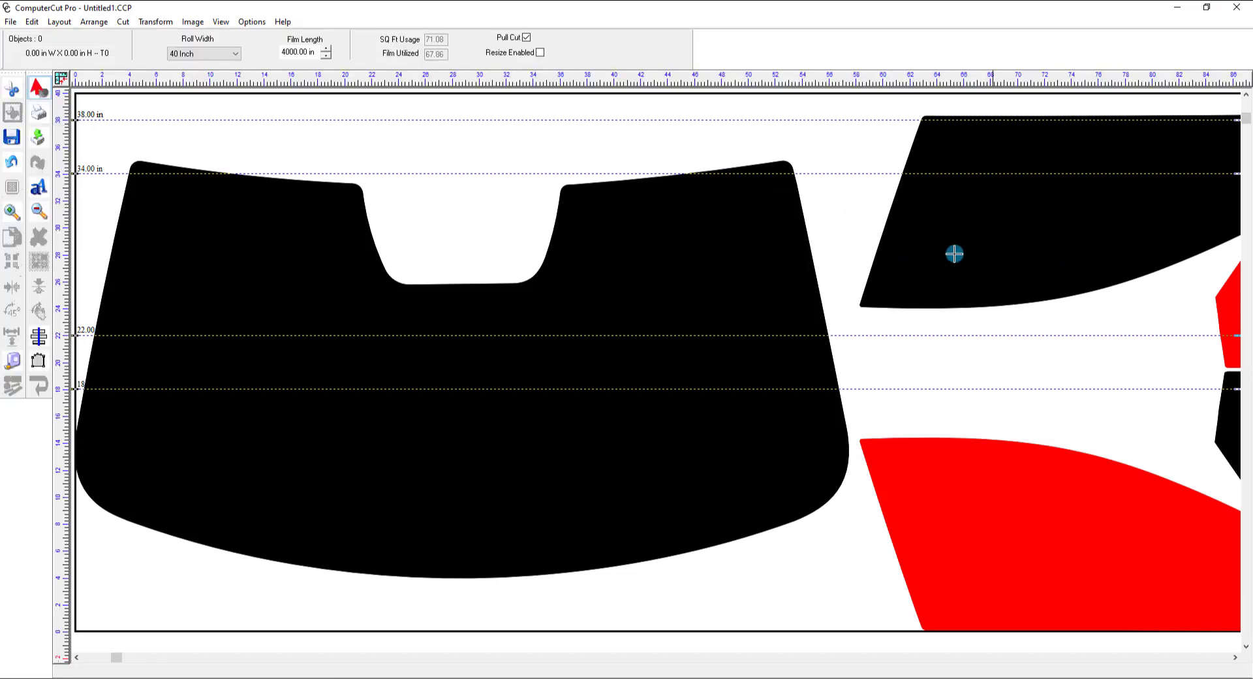
pyautogui.click(40, 209)
pyautogui.click(40, 209)
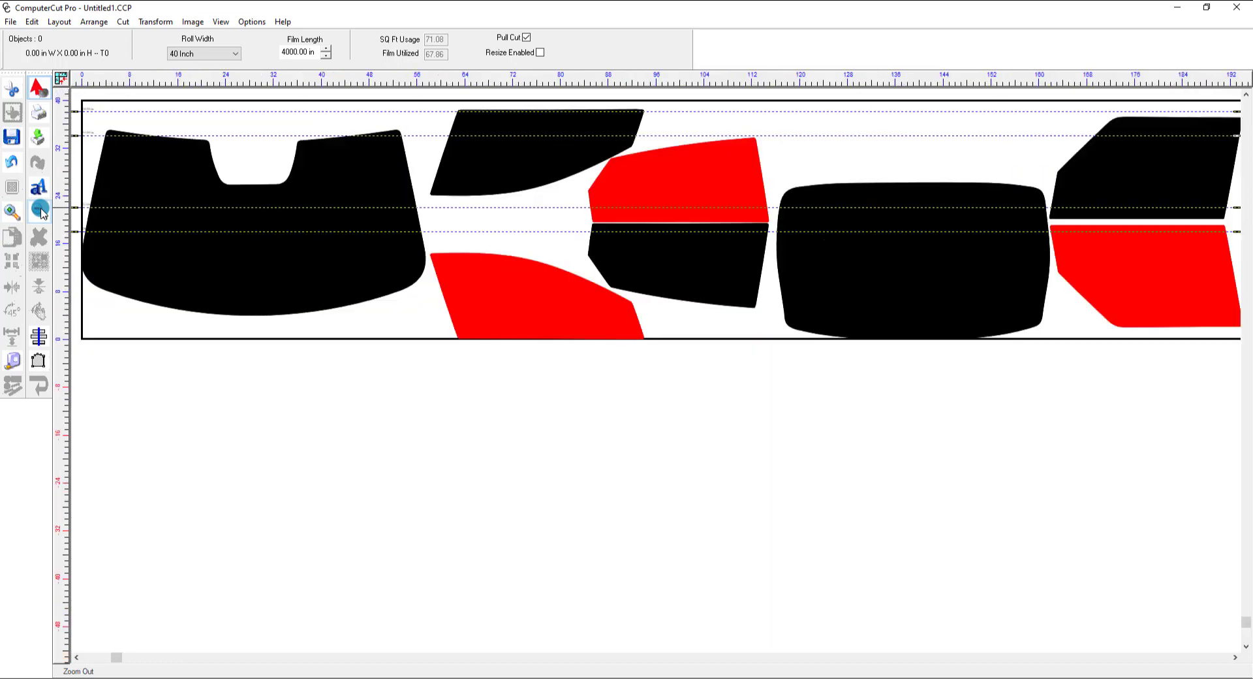
pyautogui.click(40, 210)
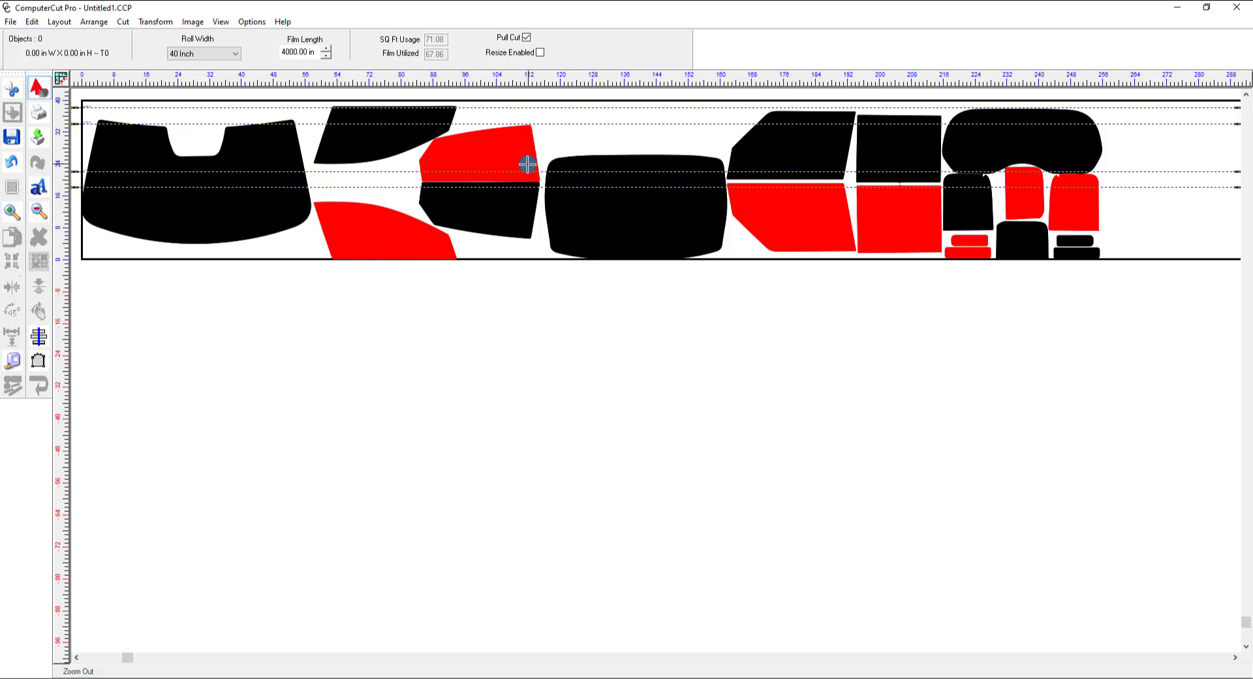
pyautogui.click(304, 53)
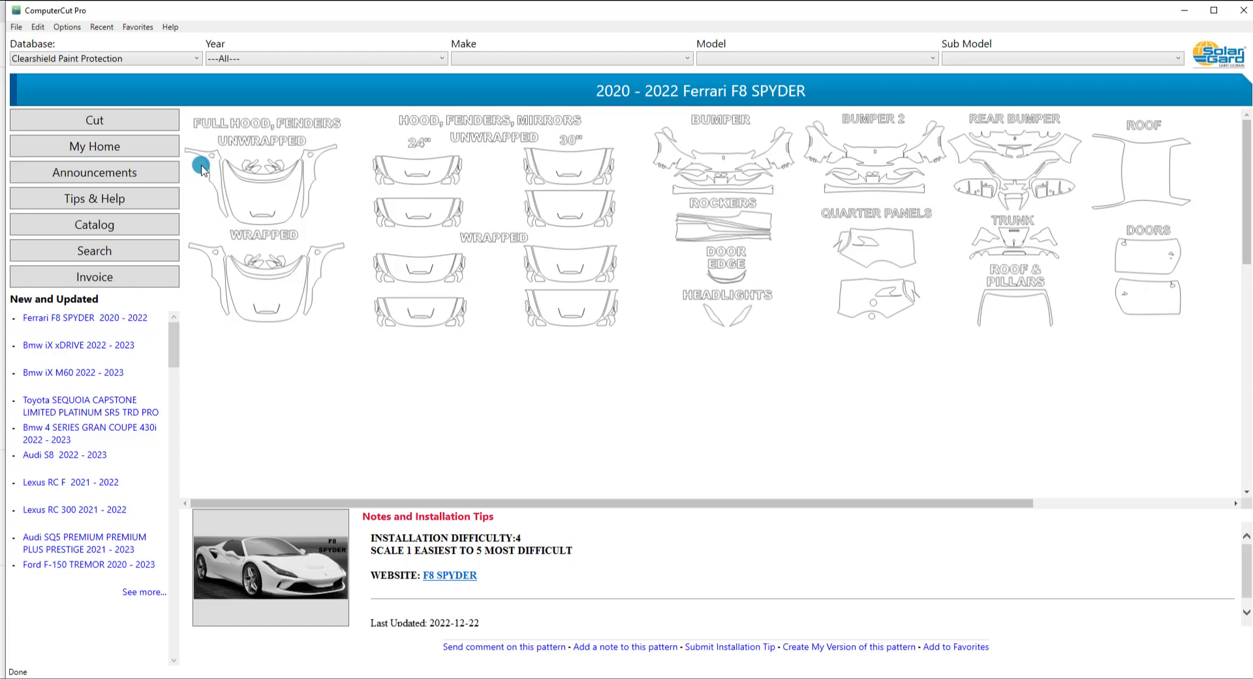
# - Open the empty cutting layout window from the Ferrari F8 Spyder page and review the available roll width options
pyautogui.click(22, 28)
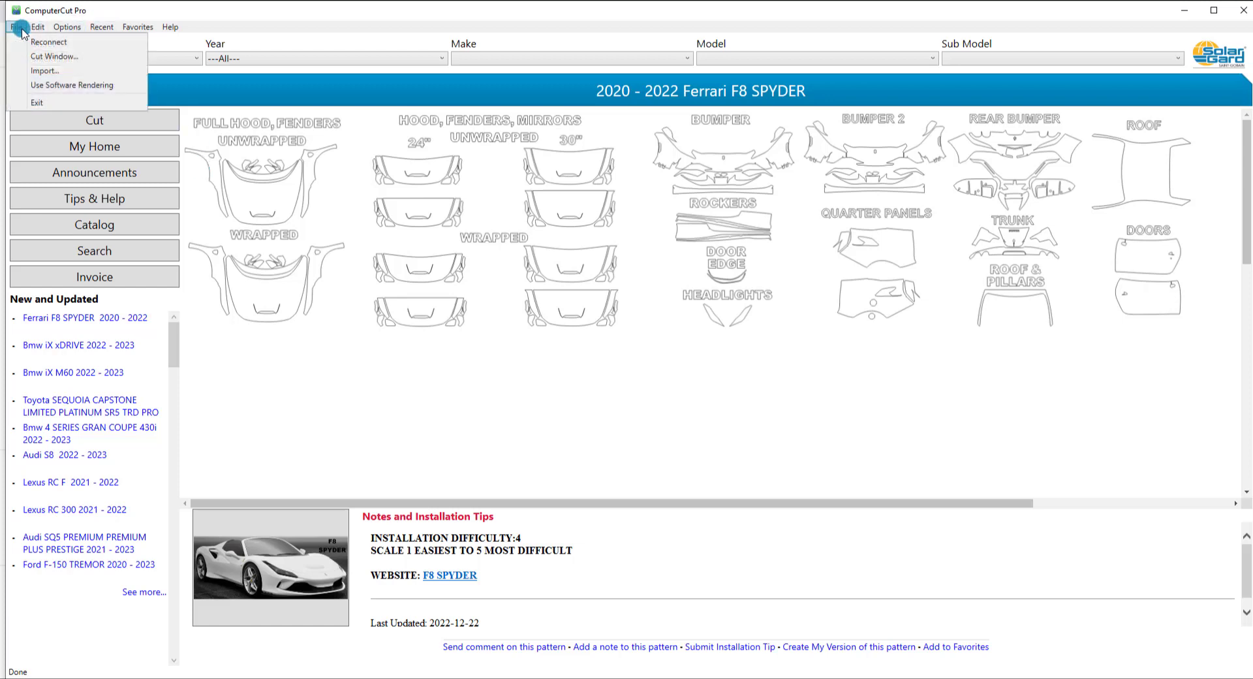
pyautogui.click(34, 60)
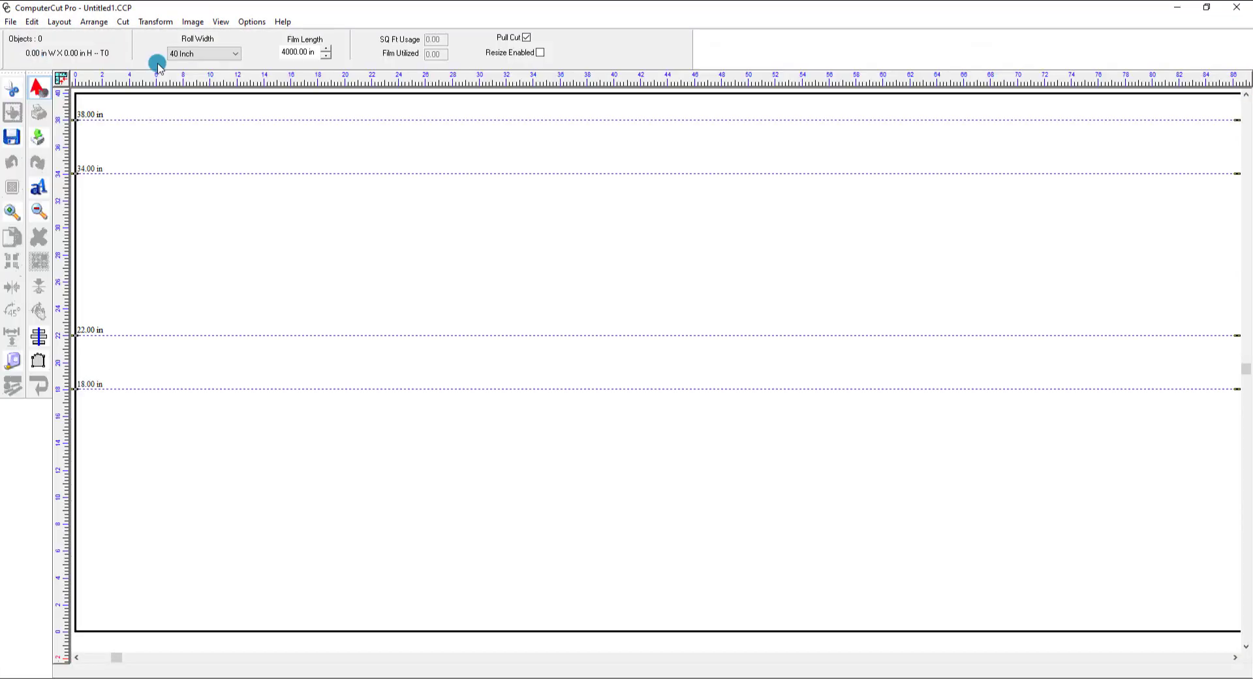
pyautogui.click(234, 55)
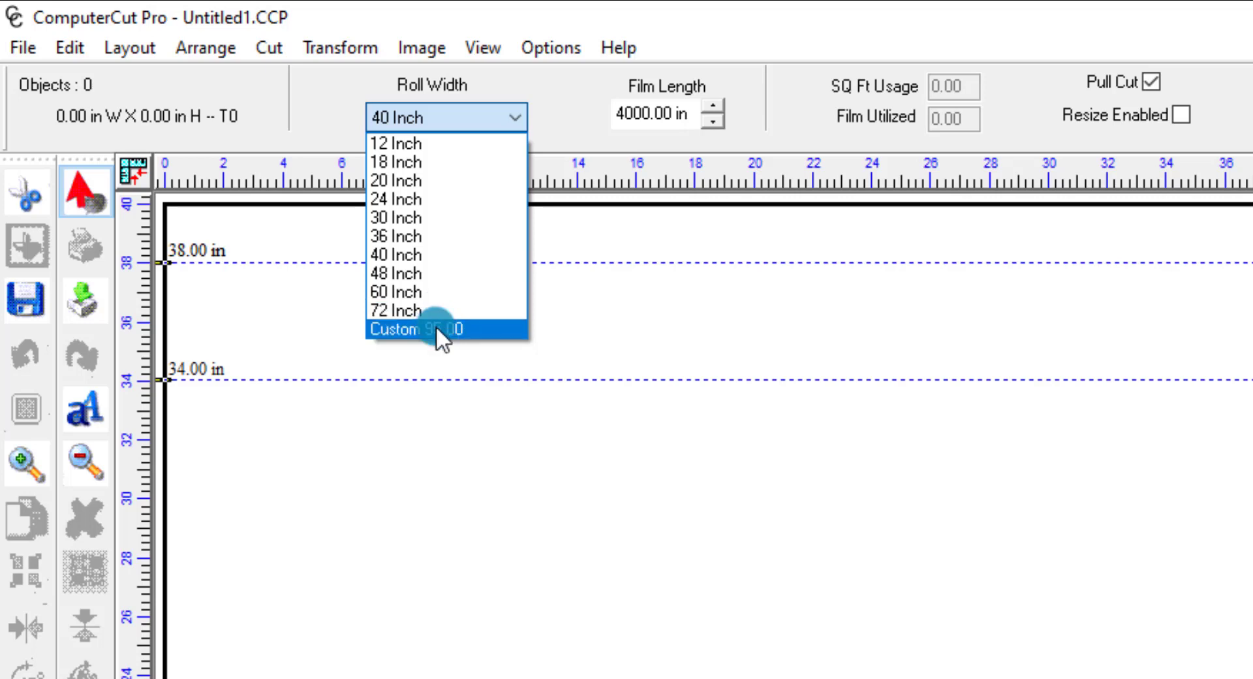
pyautogui.click(512, 356)
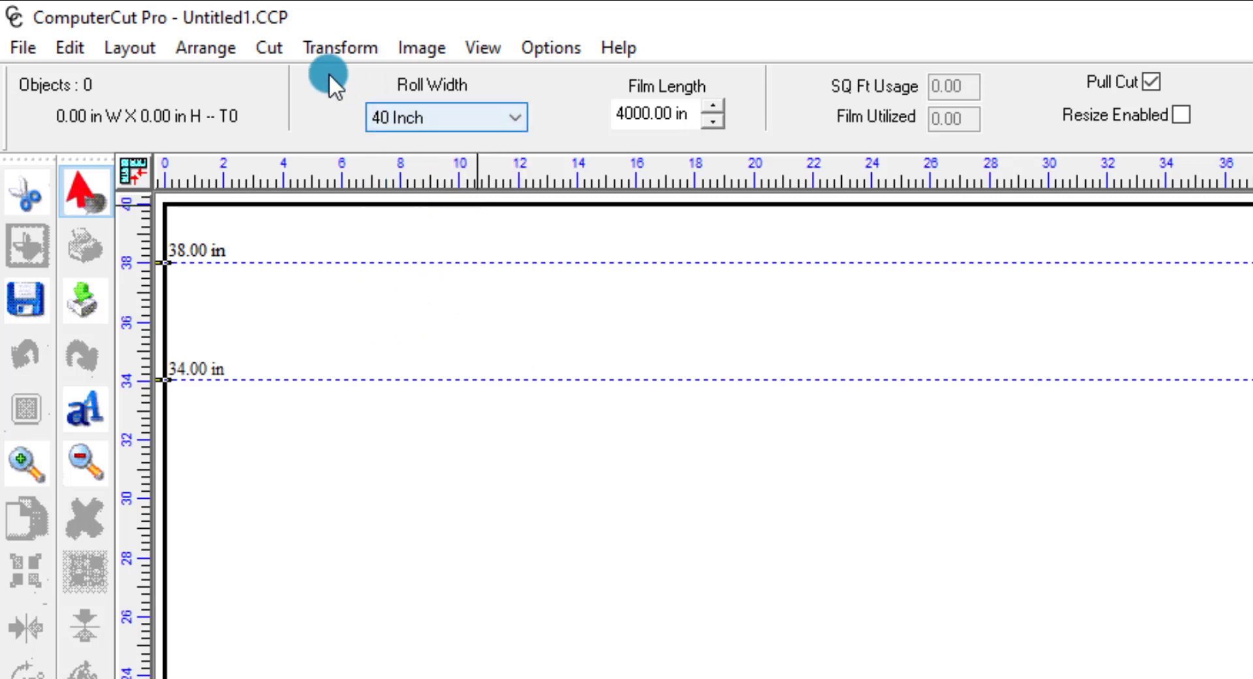
# - Examine the Blank Size settings for film length and roll width without changing them
pyautogui.click(115, 50)
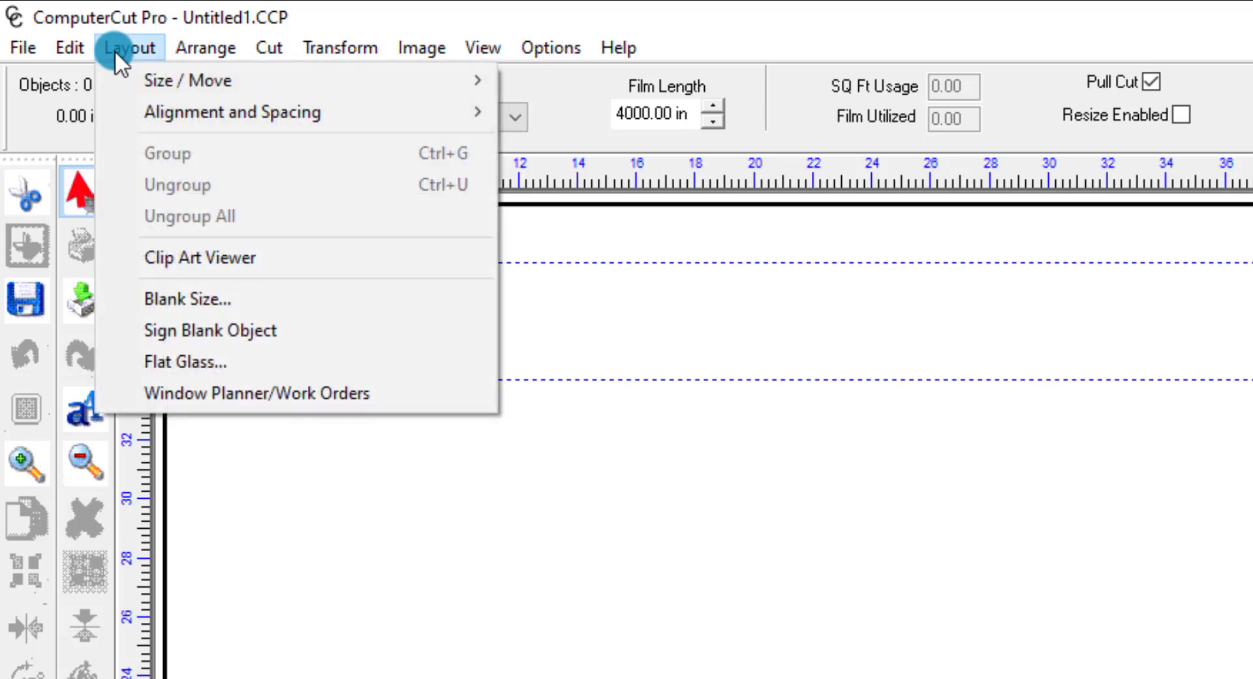
pyautogui.click(178, 299)
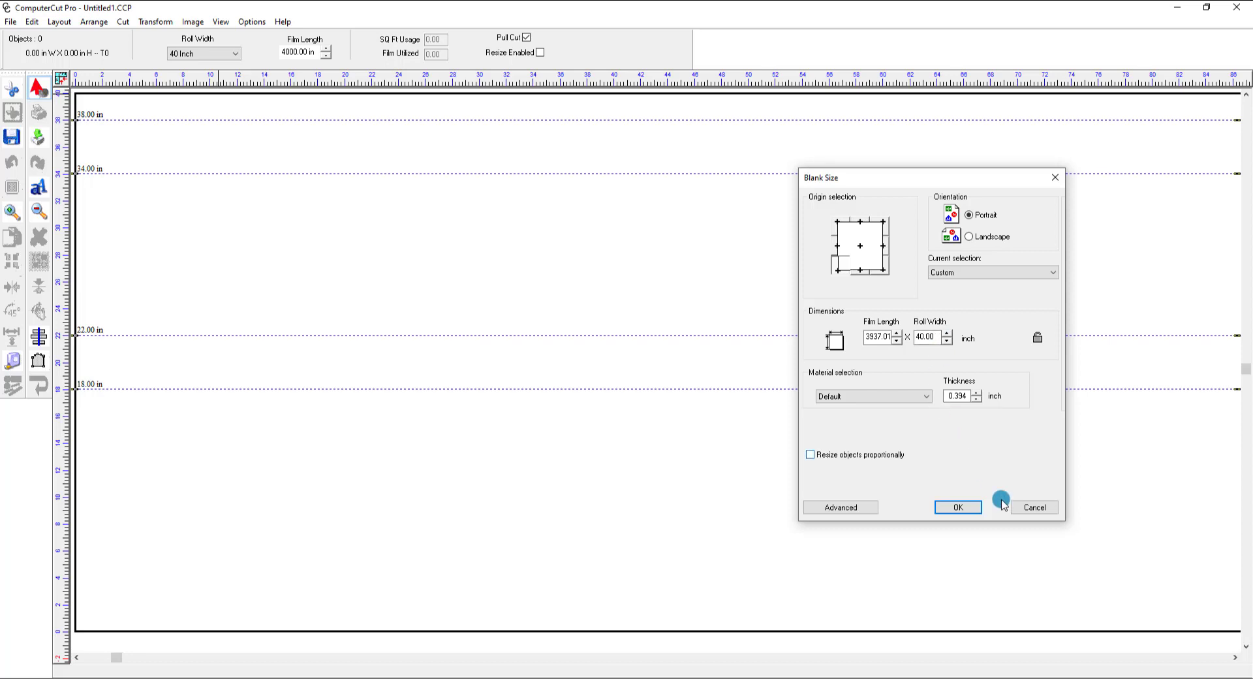
pyautogui.click(1033, 508)
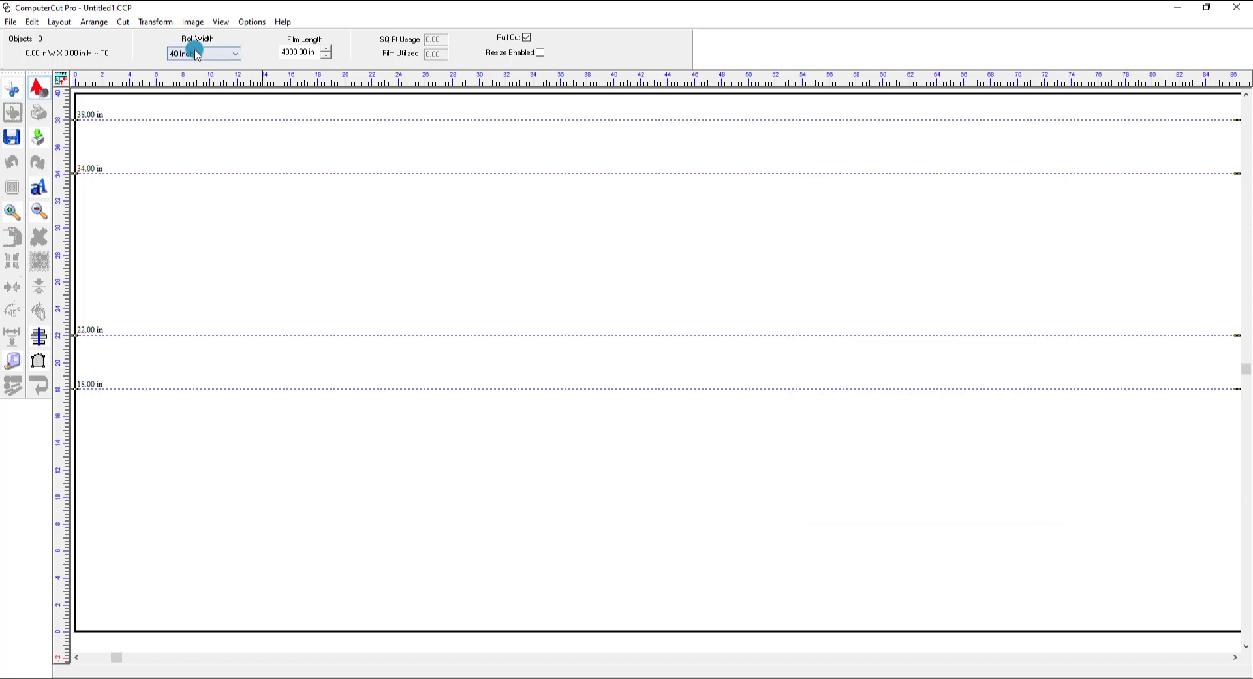
# - Set the roll width to Custom 95.00 and return to the pattern browser
pyautogui.click(235, 54)
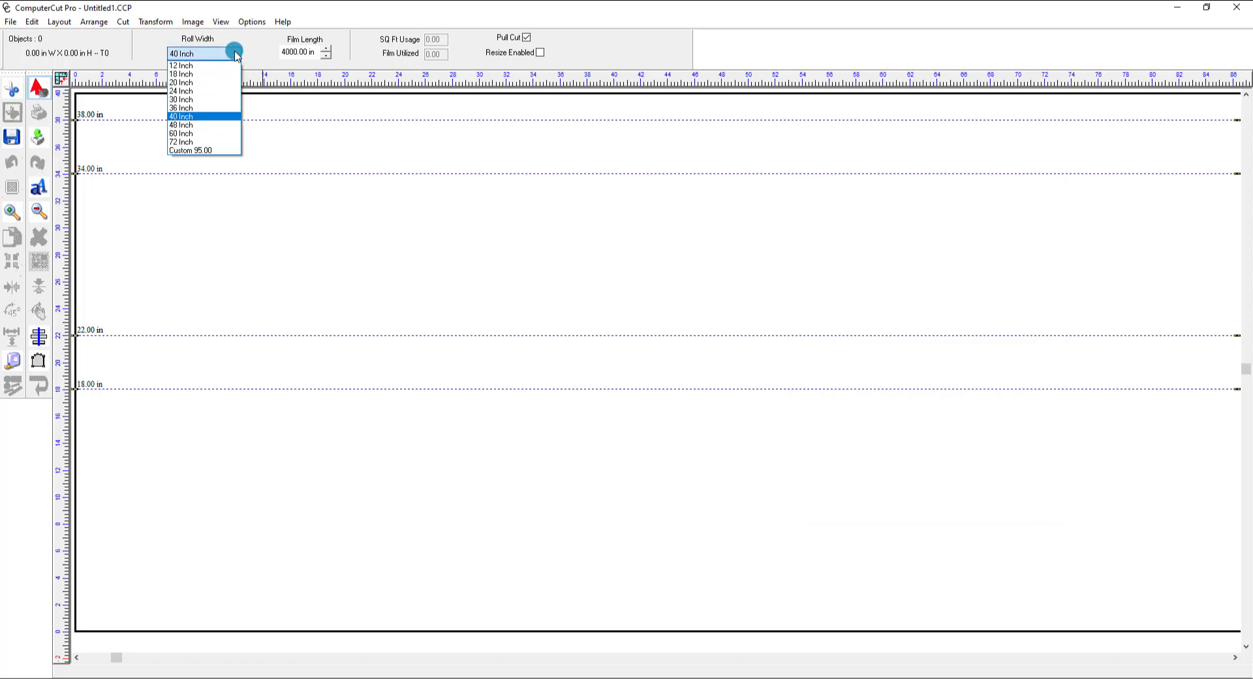
pyautogui.click(212, 151)
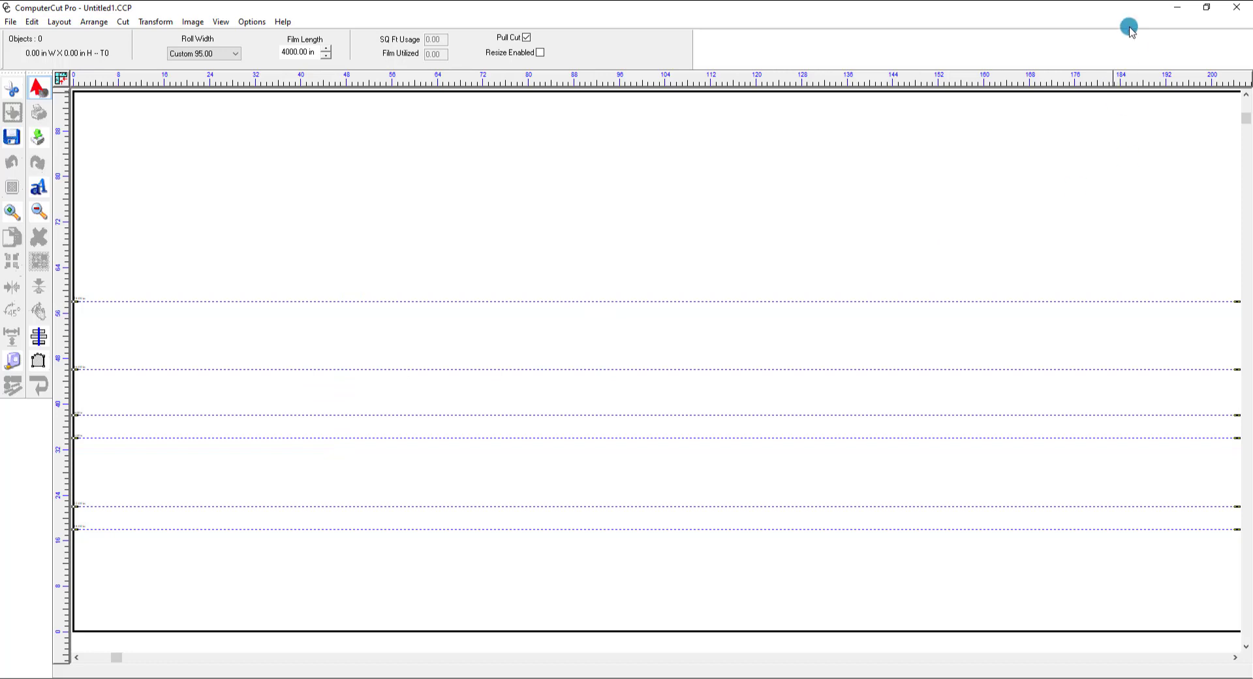
pyautogui.click(1173, 11)
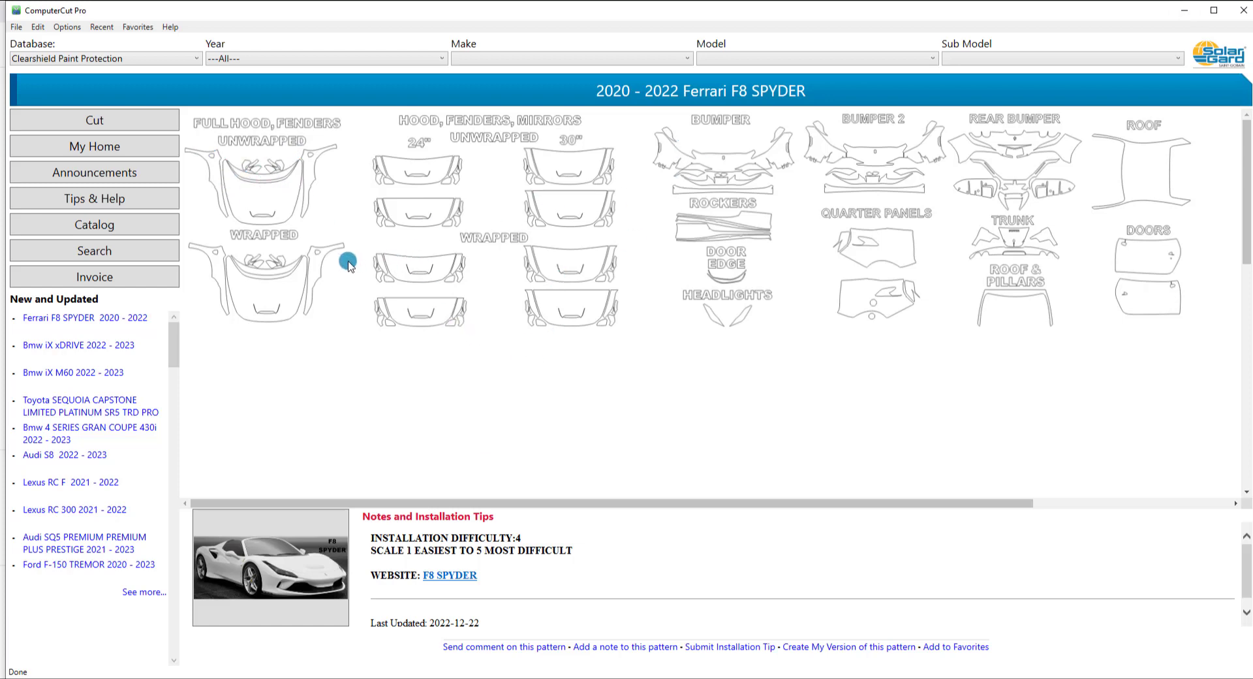
# - Send the Ferrari F8 Spyder's unwrapped full hood and fenders pattern and its Bumper pattern to the cutting layout
pyautogui.moveTo(204, 222); pyautogui.dragTo(320, 154)
pyautogui.click(153, 118)
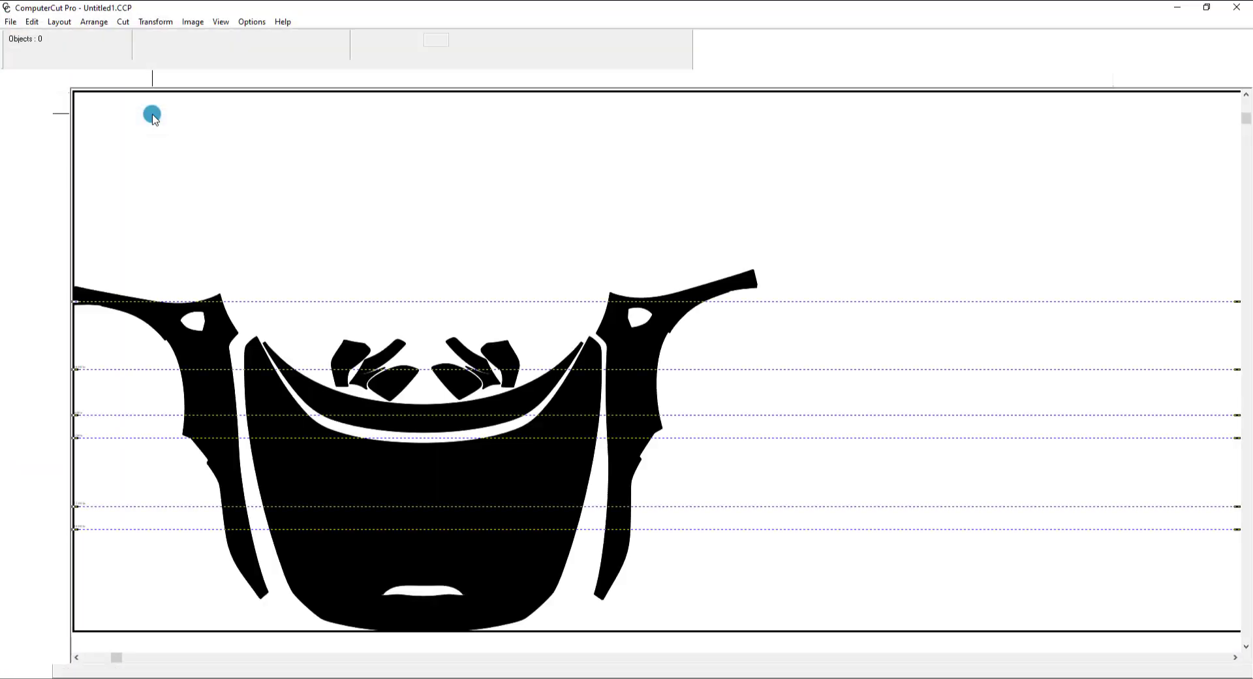
pyautogui.click(1176, 8)
pyautogui.moveTo(638, 130); pyautogui.dragTo(790, 187)
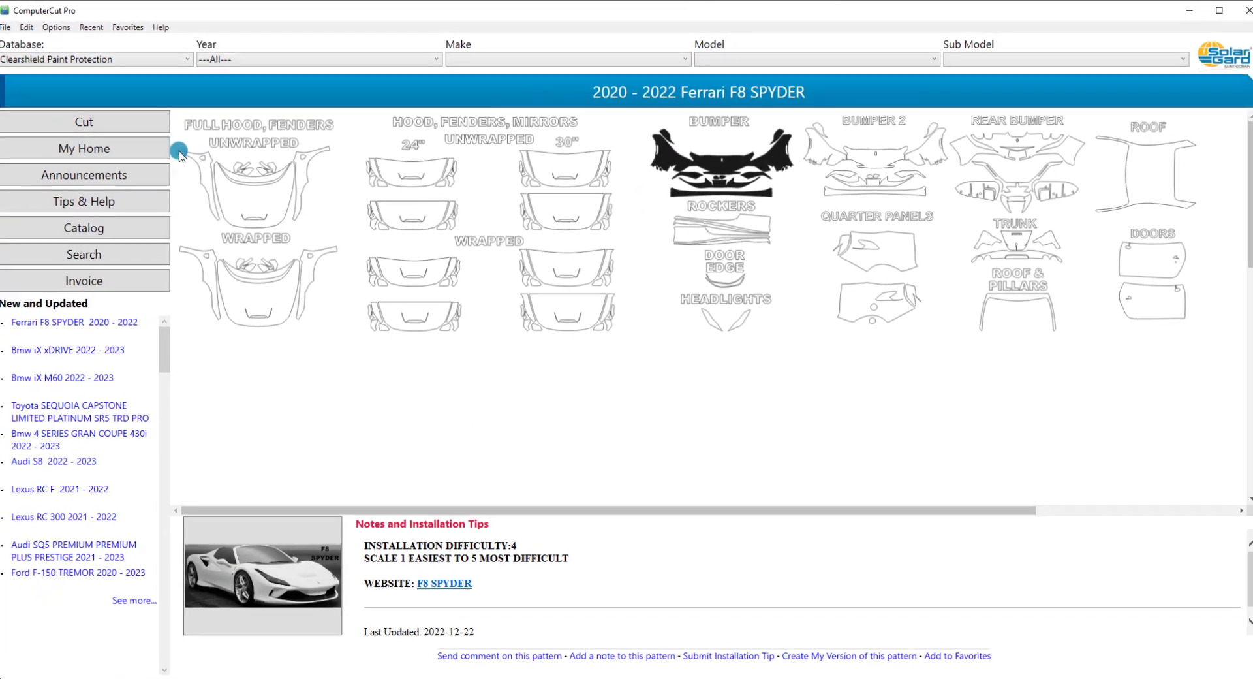
pyautogui.click(130, 120)
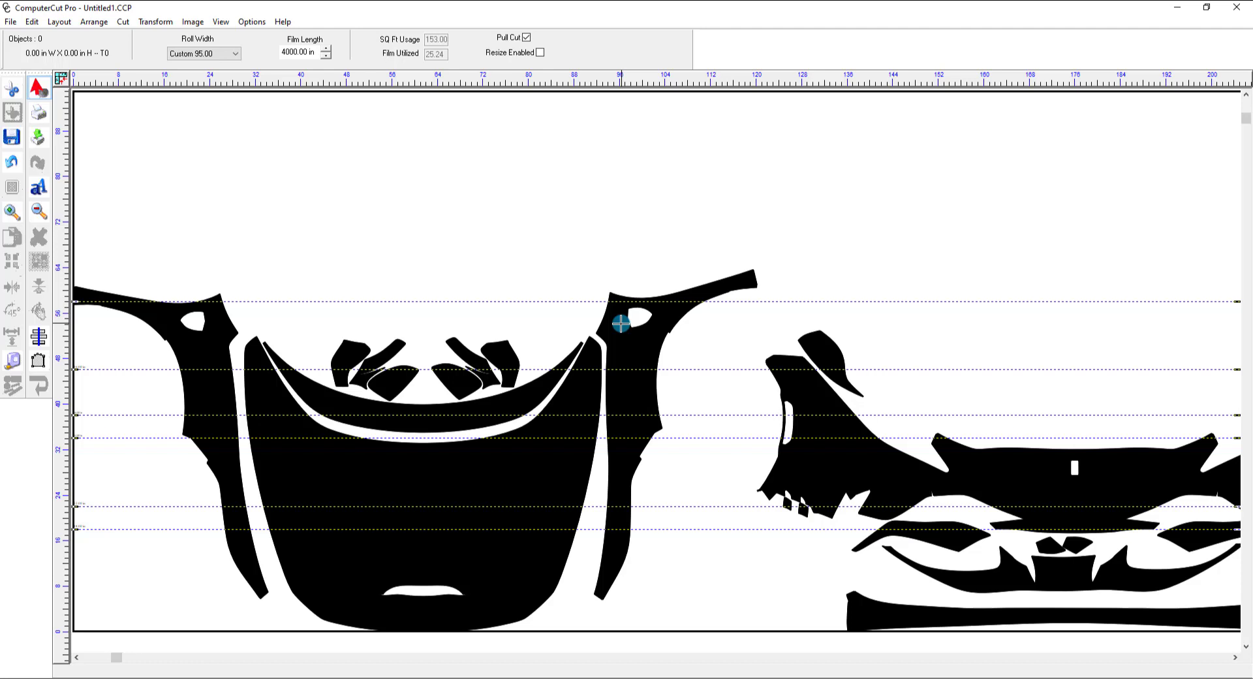
# - Set the roll width to 72 Inch for the Ferrari patterns and select all the nested pieces
pyautogui.click(227, 55)
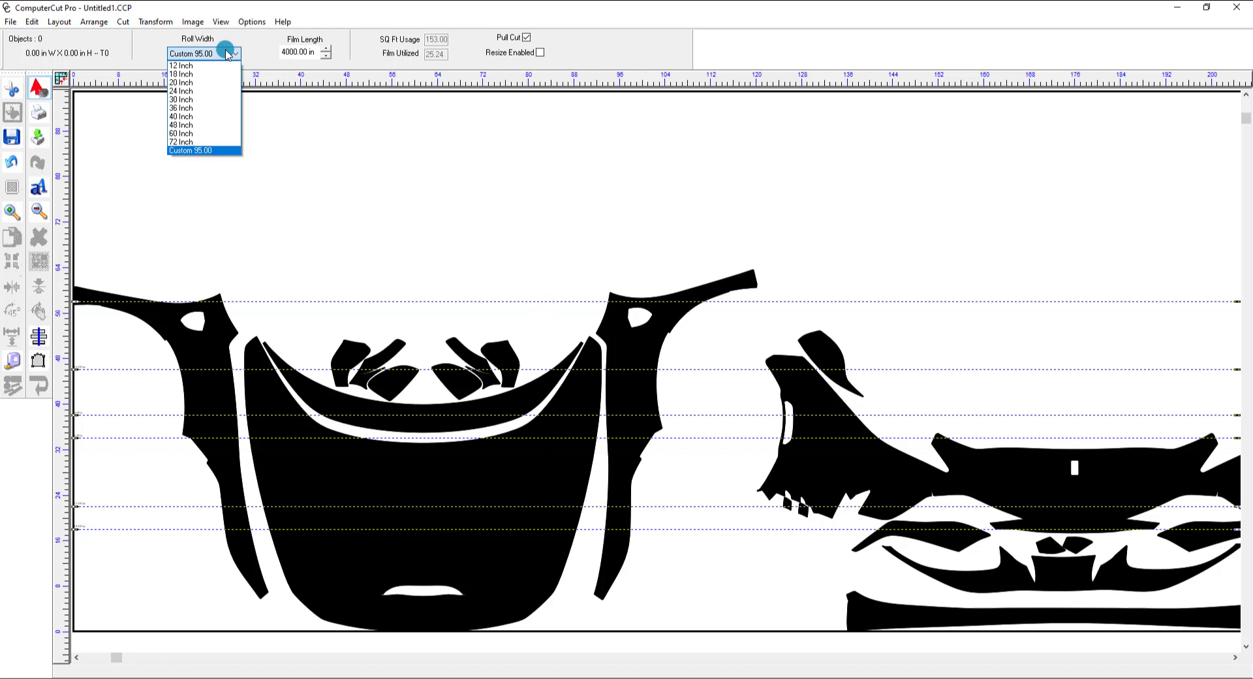
pyautogui.click(192, 141)
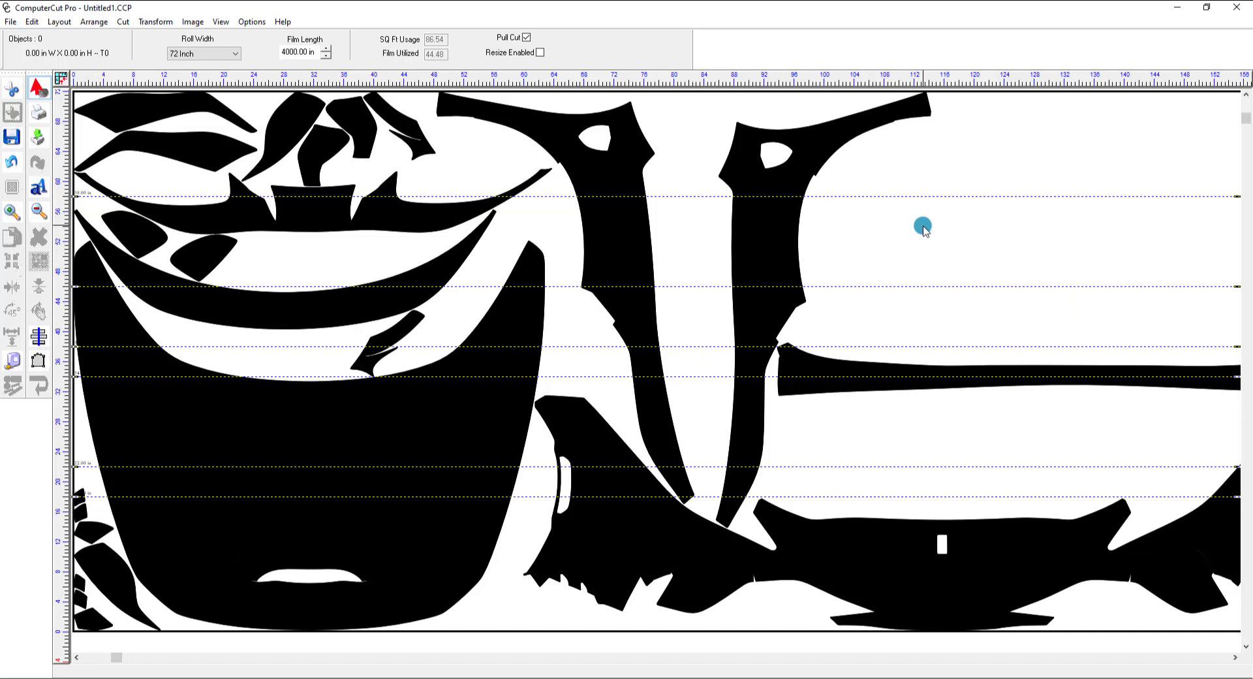
pyautogui.hotkey('ctrl', 'a')
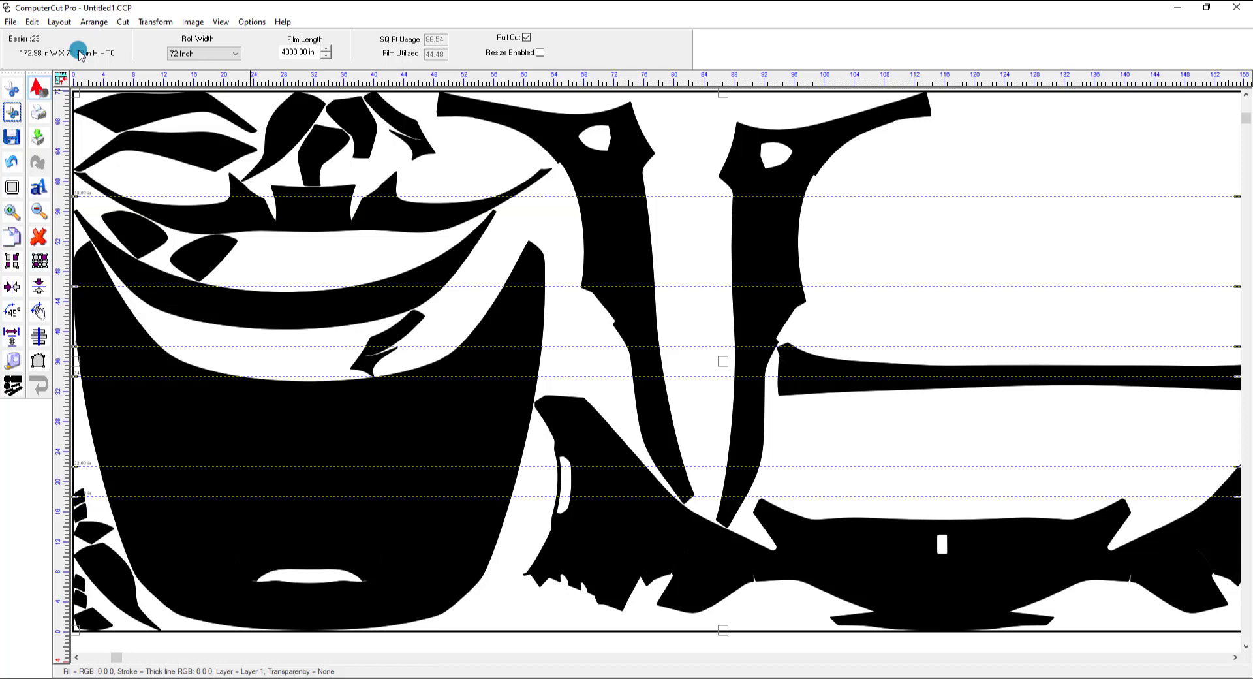
# - Set the roll width to 60 Inch and run nesting again on the selected Ferrari pieces with the existing nesting settings
pyautogui.click(235, 56)
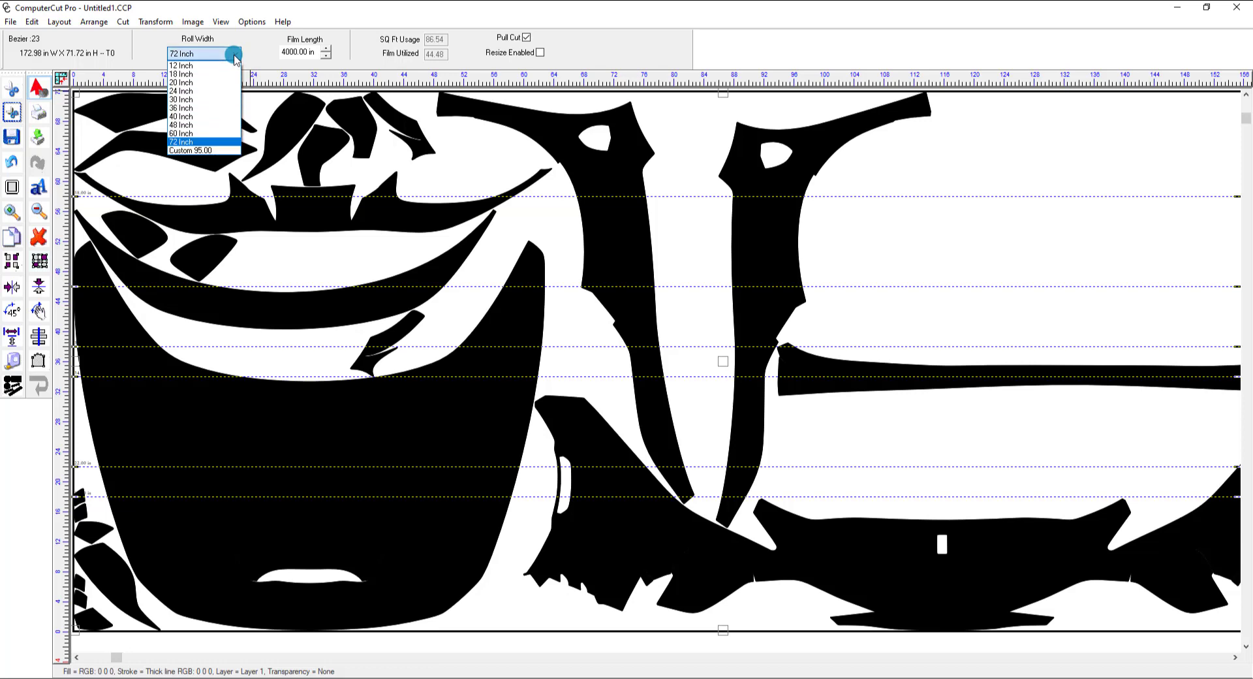
pyautogui.click(183, 133)
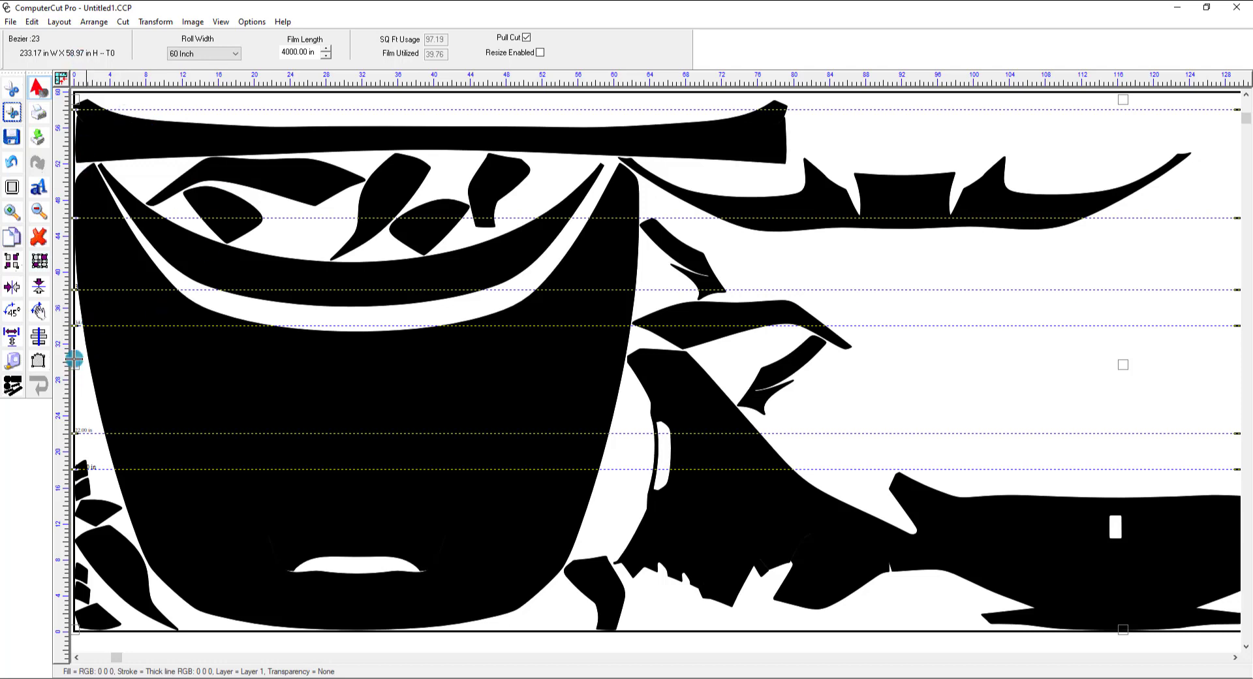
pyautogui.click(13, 385)
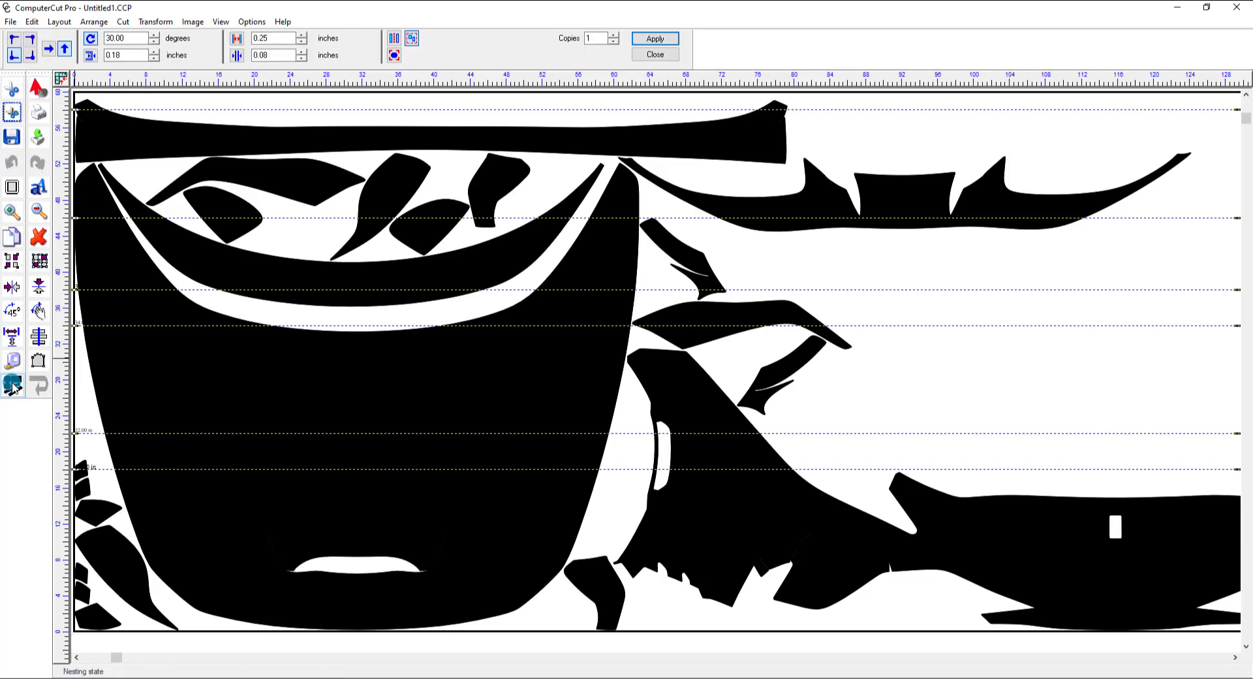
pyautogui.click(655, 38)
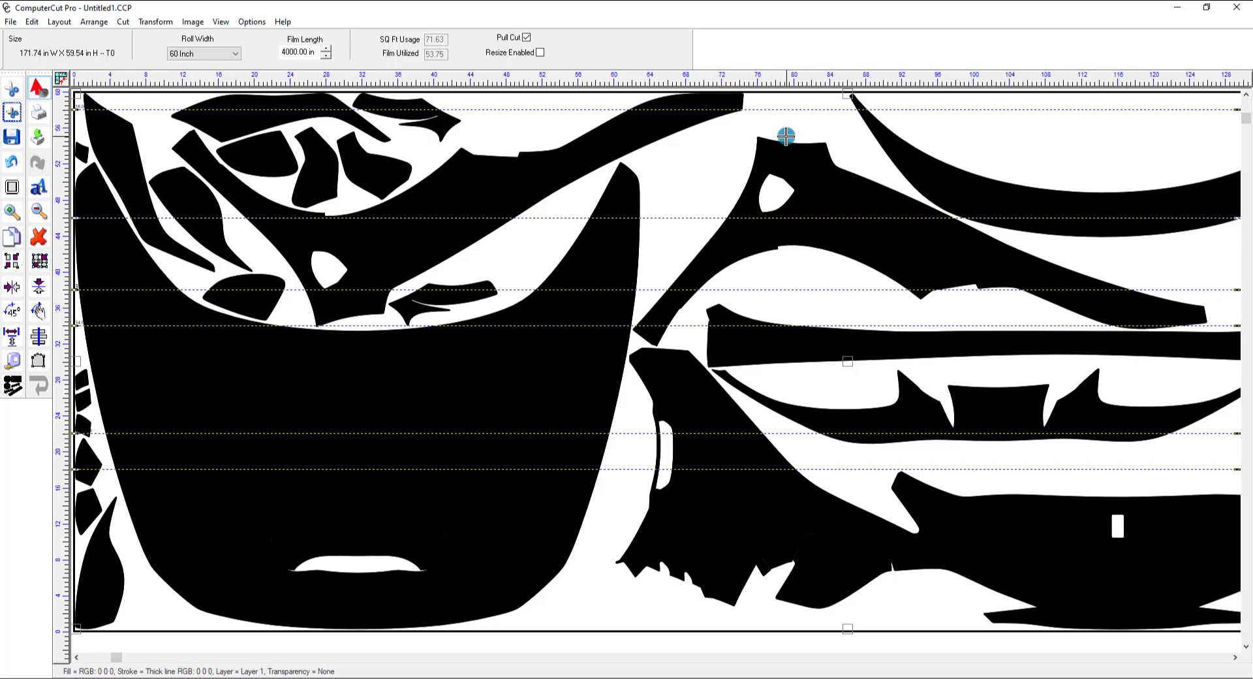
# - Start a new empty layout, enter 288 as the film length and try the Custom roll width option
pyautogui.hotkey('ctrl', 'n')
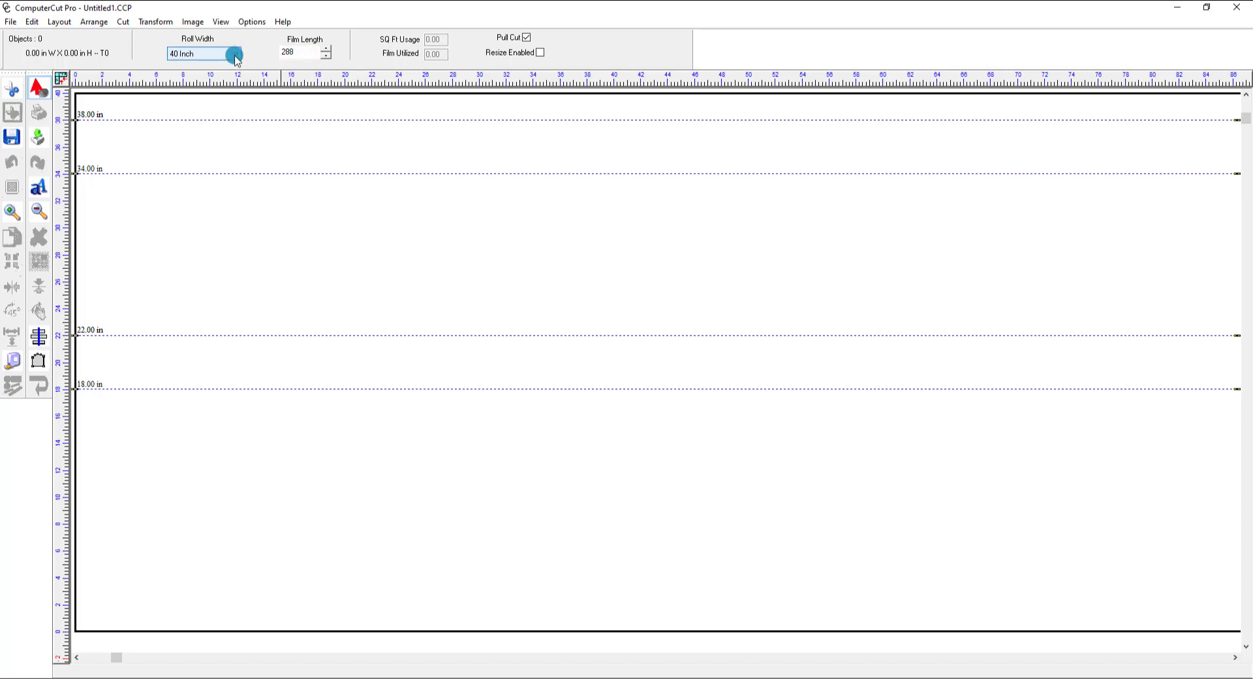
pyautogui.click(236, 58)
pyautogui.click(204, 151)
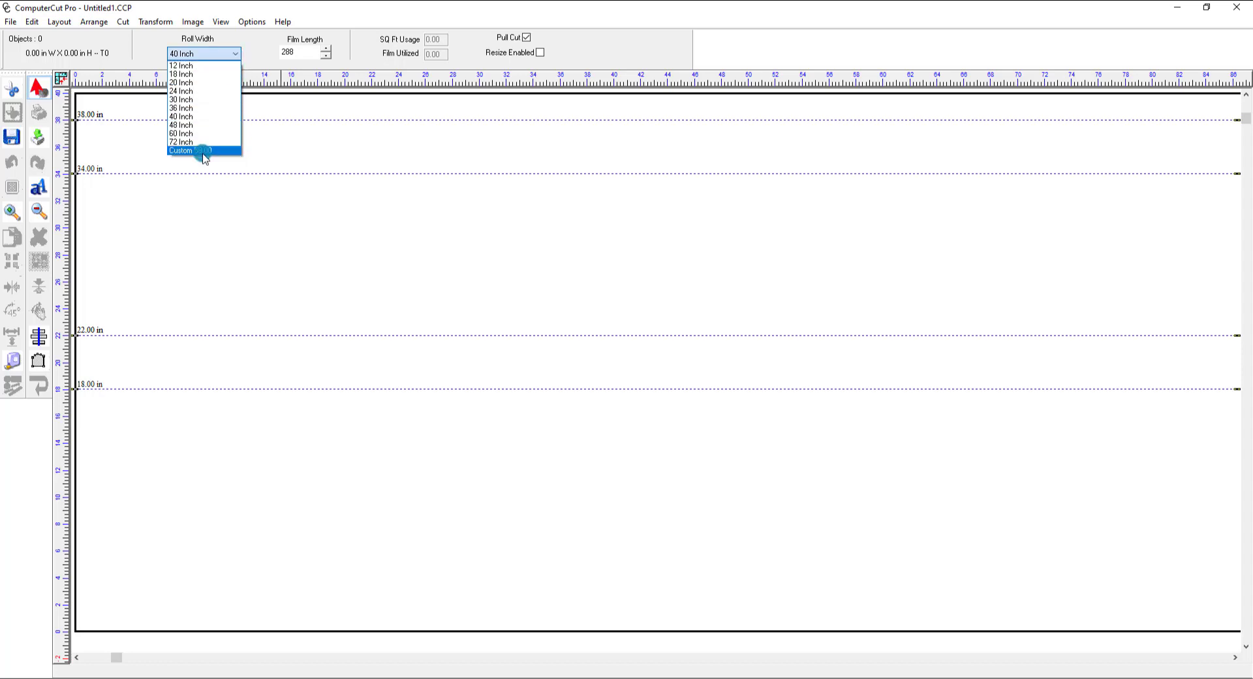
# - Define a custom roll width of 115 inches in the Blank Size settings and check it among the roll width options
pyautogui.click(60, 22)
pyautogui.click(60, 22)
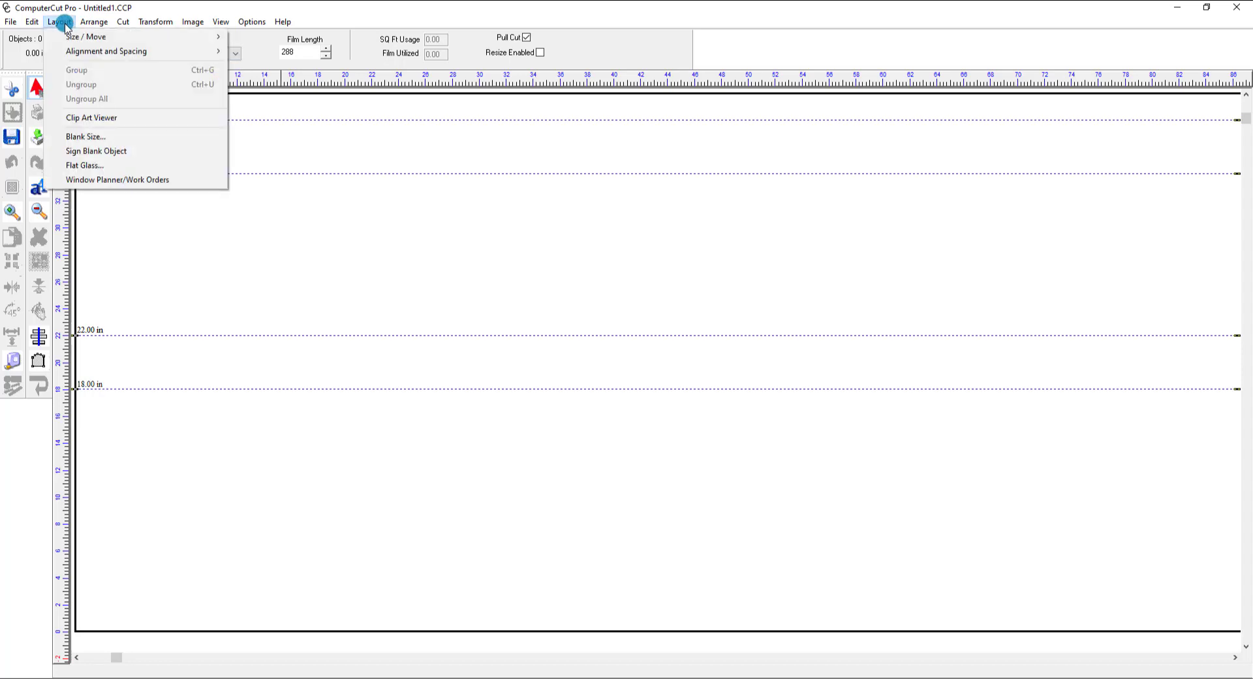
pyautogui.click(86, 136)
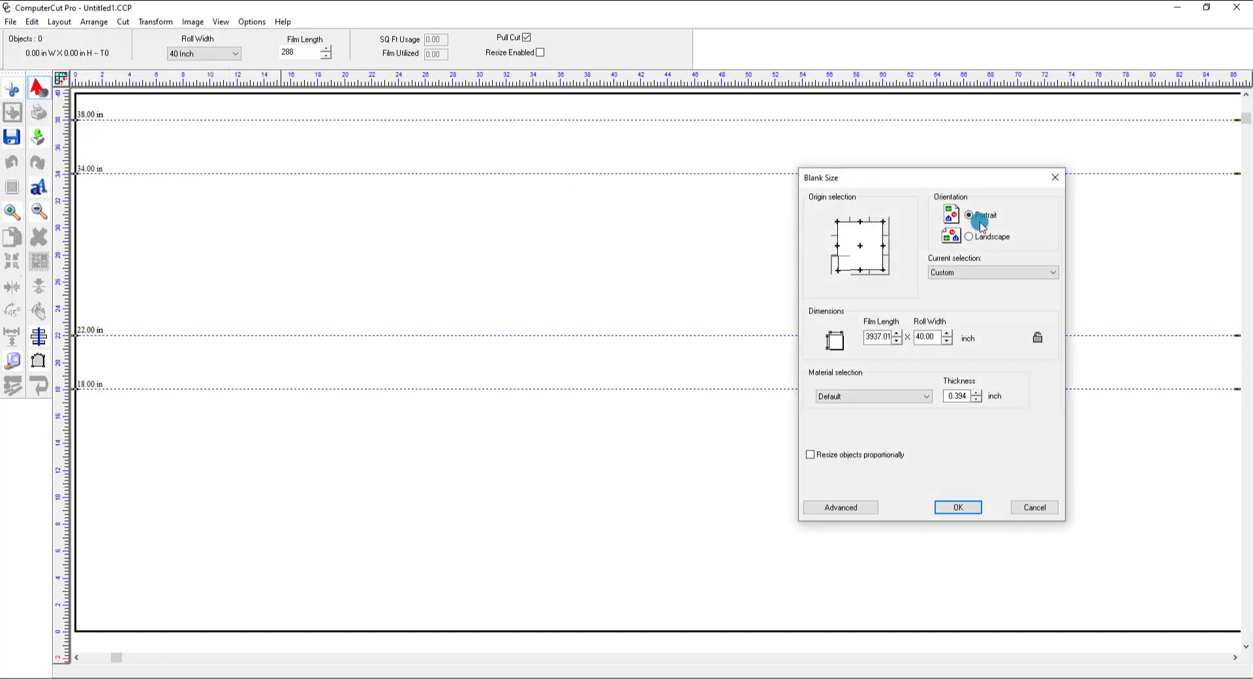
pyautogui.press('Tab')
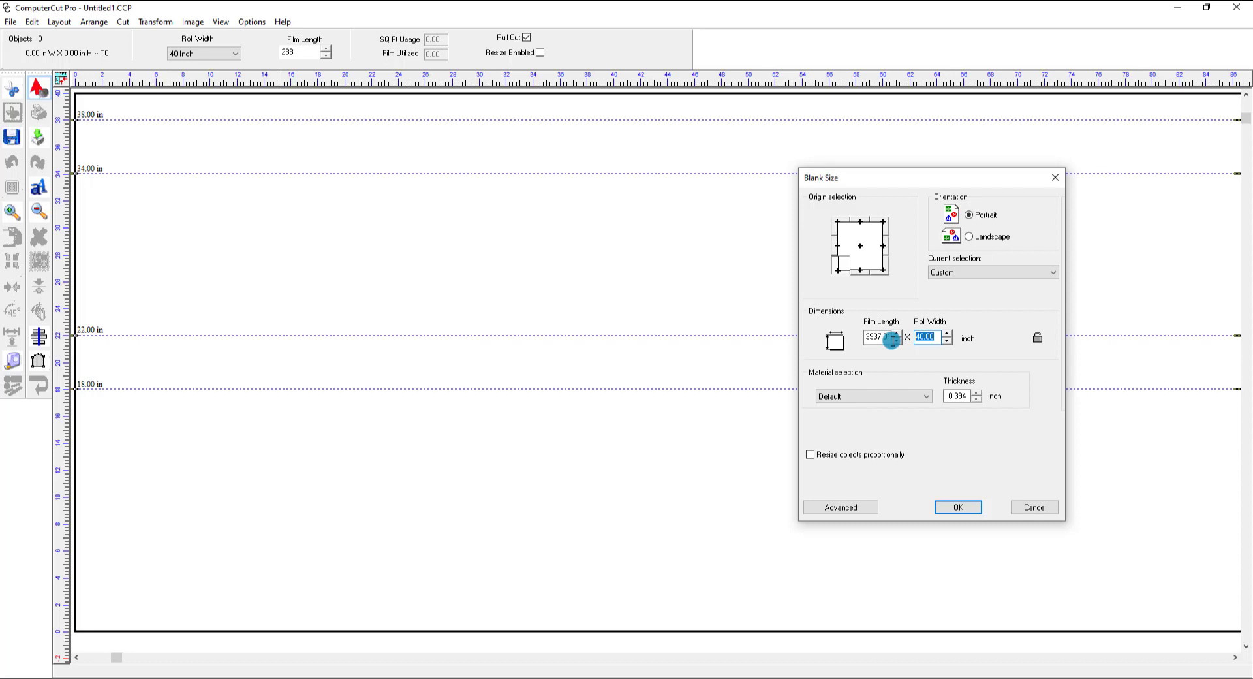
pyautogui.write('115')
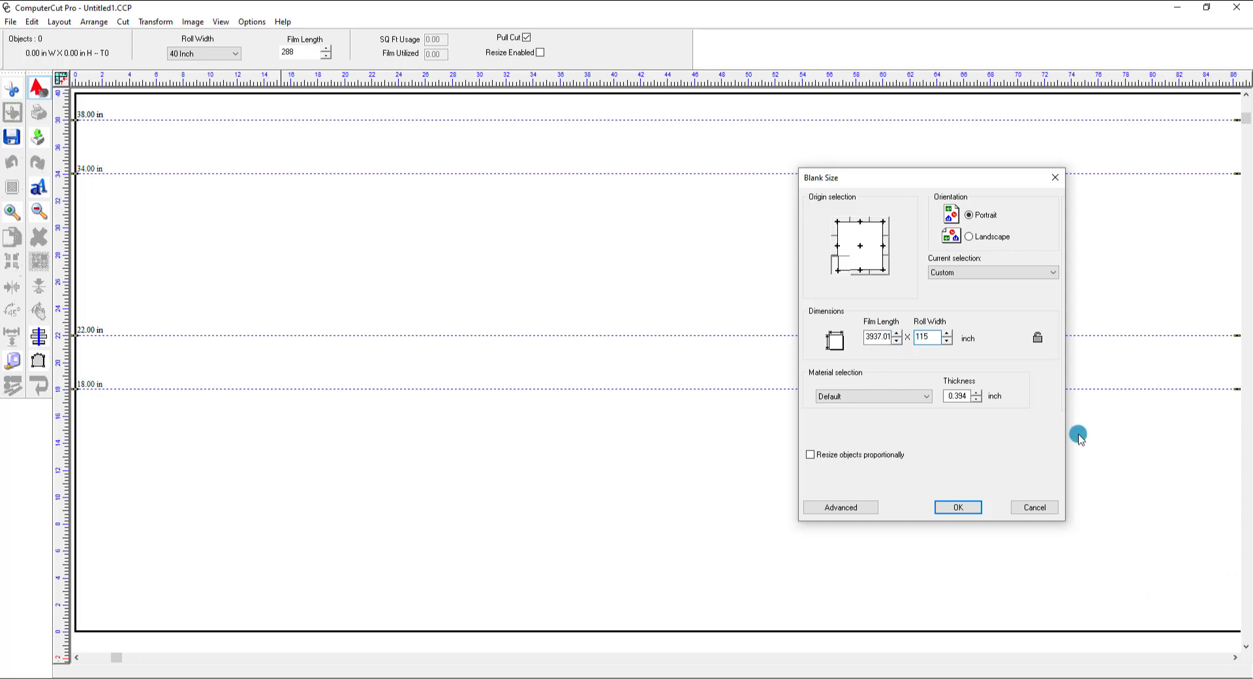
pyautogui.click(958, 507)
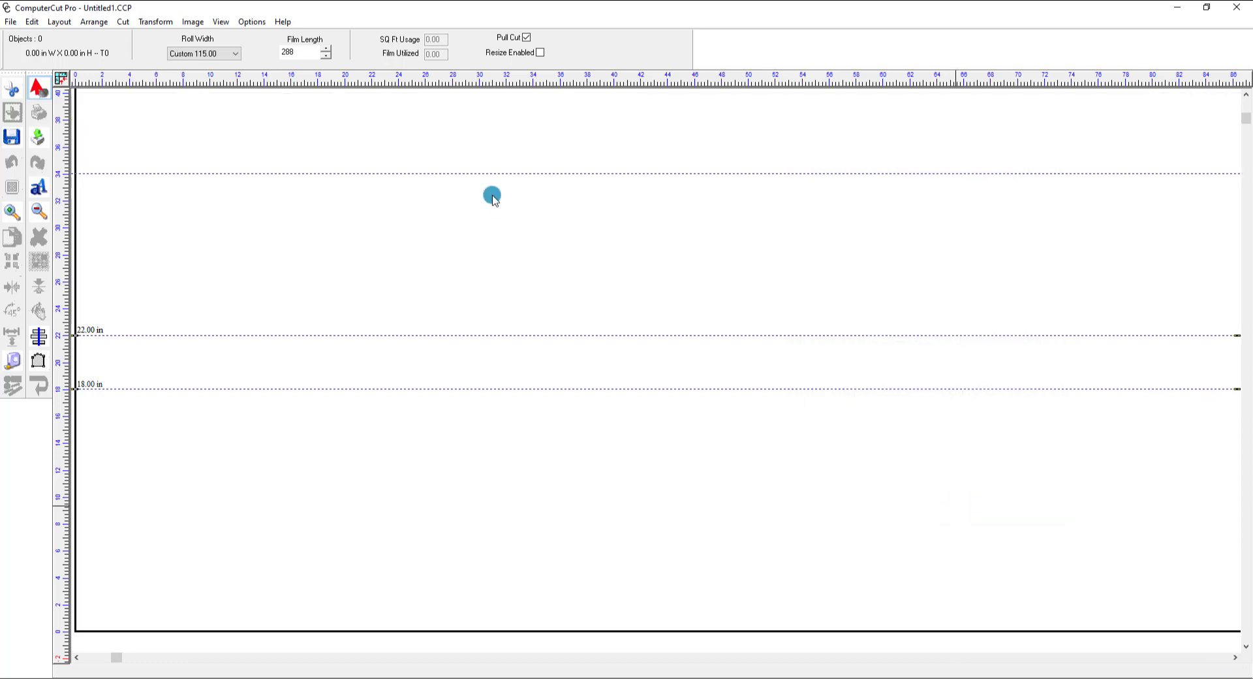
pyautogui.click(235, 53)
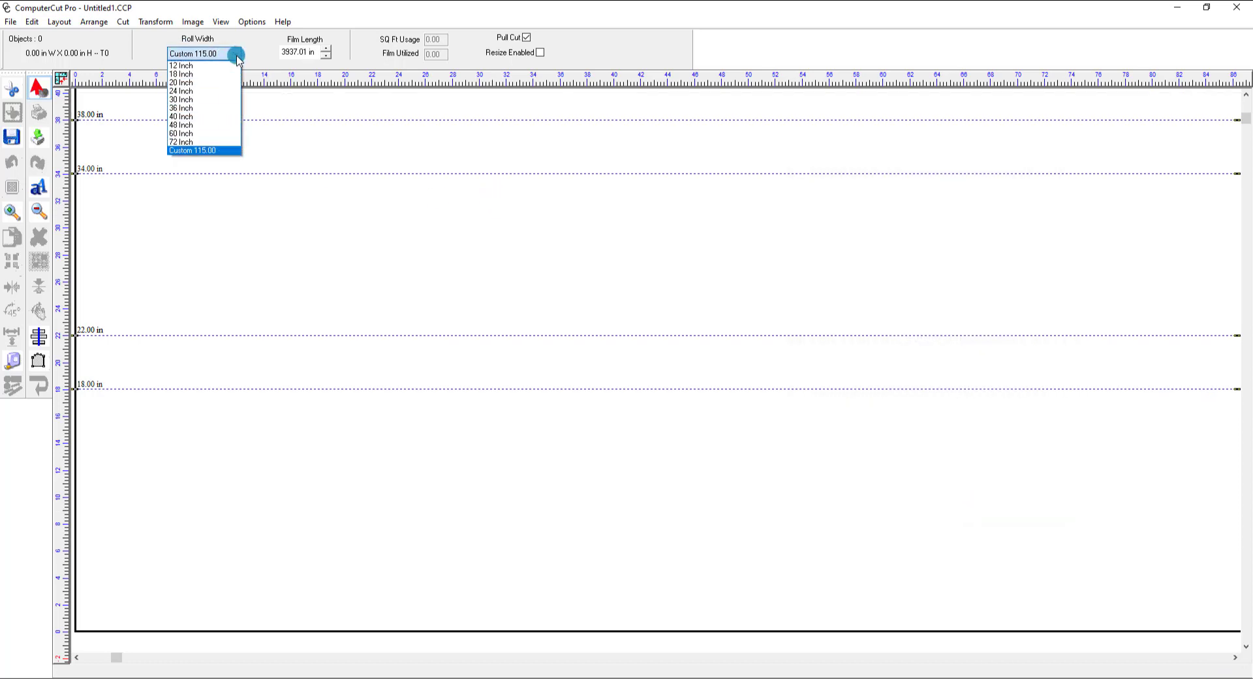